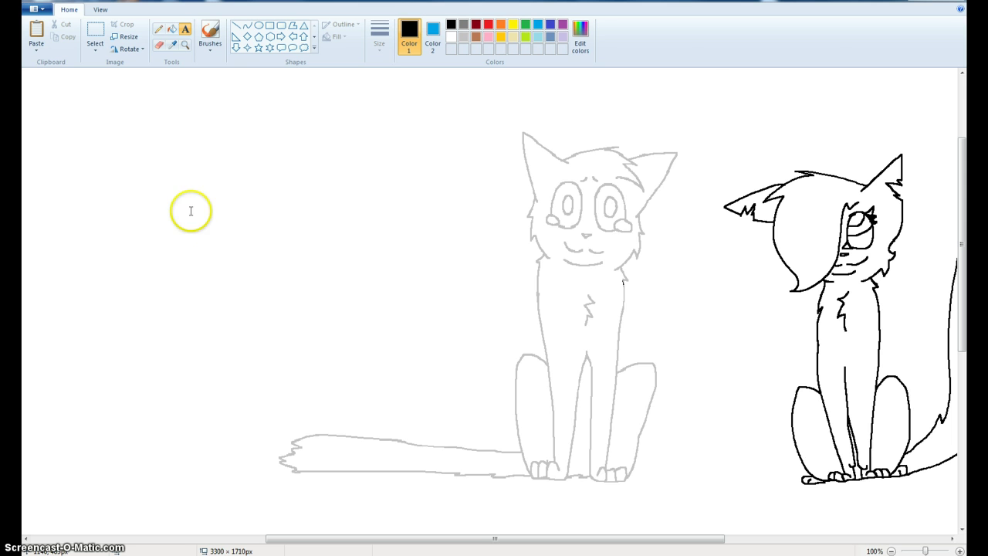
- Write the bold black note "my dad is getting ready for work so the noise in the back is him X" beside the gray-outlined cat
{"action": "left_click", "coordinate": [203, 231]}
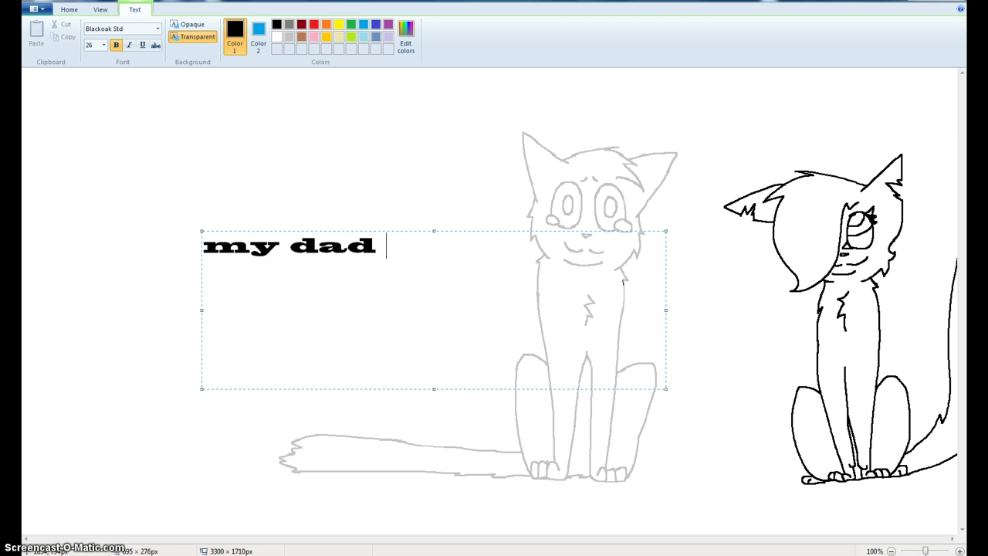
{"action": "type", "text": "my dad is getting "}
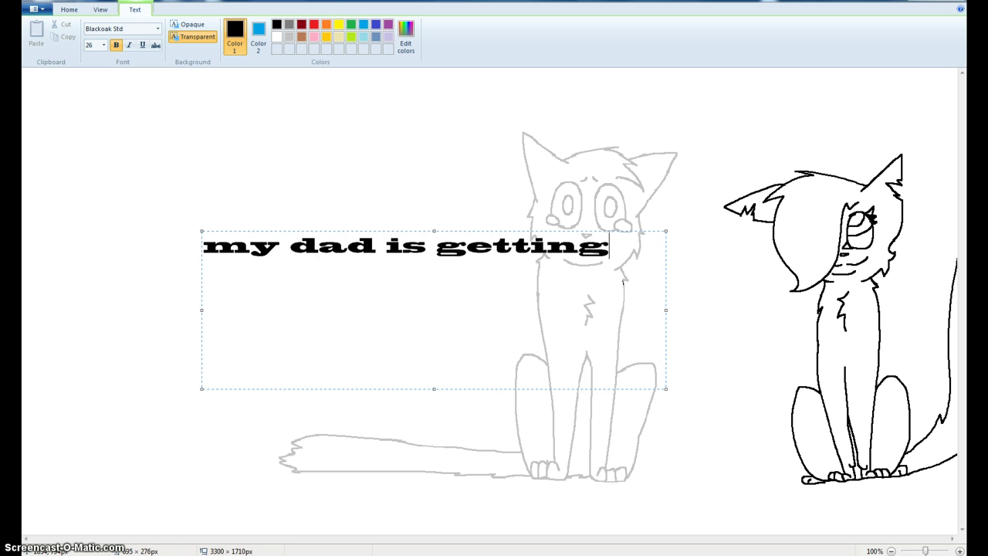
{"action": "type", "text": "ready for work so t"}
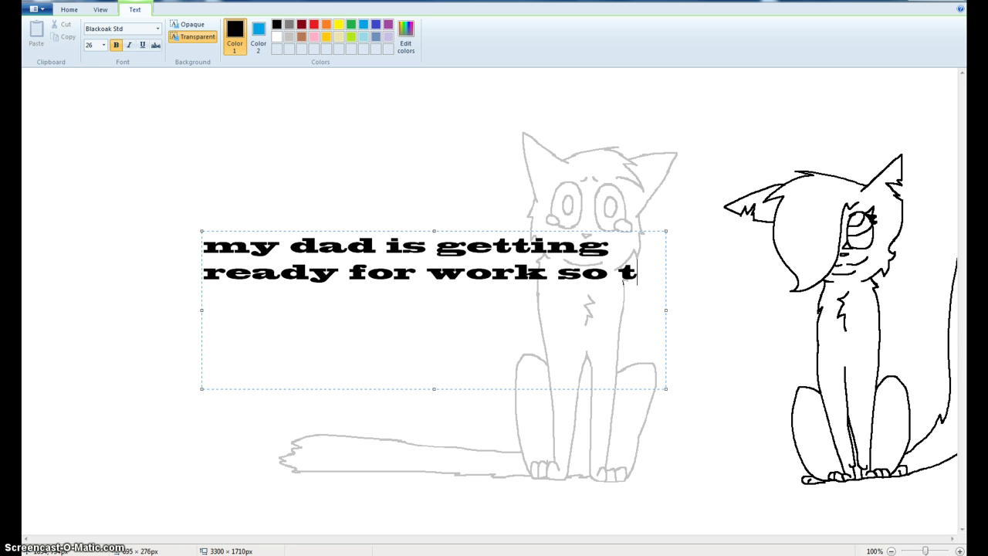
{"action": "type", "text": "he"}
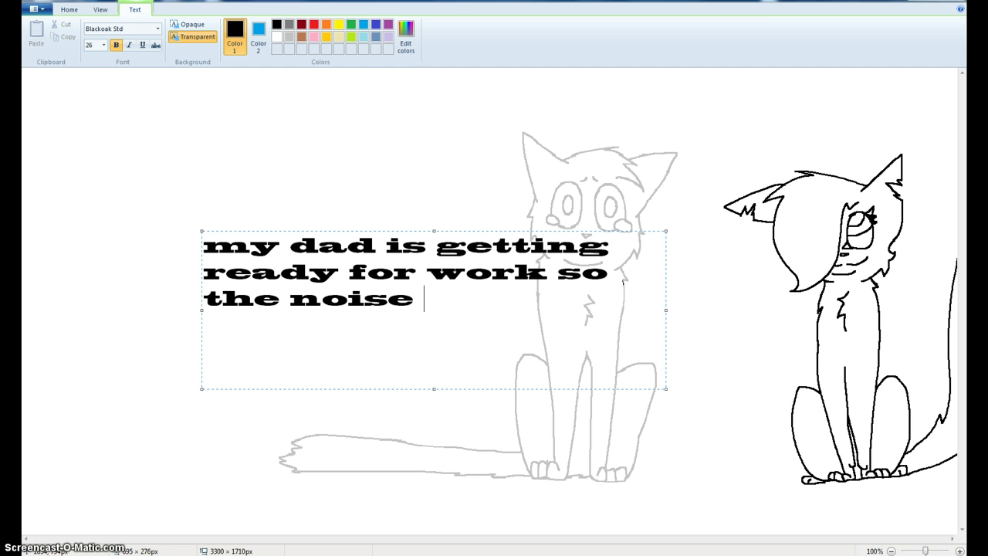
{"action": "type", "text": "noise in the ba"}
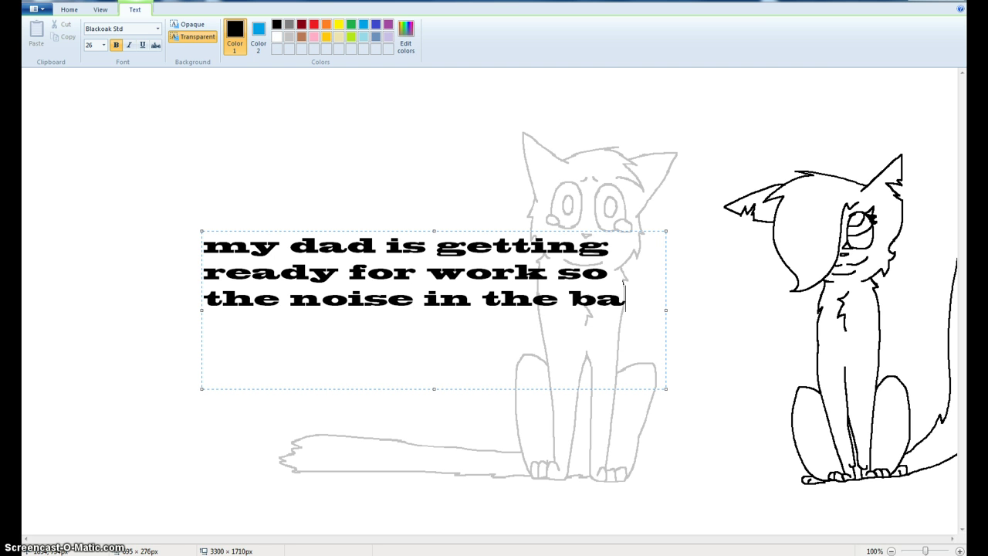
{"action": "type", "text": "ck is him X"}
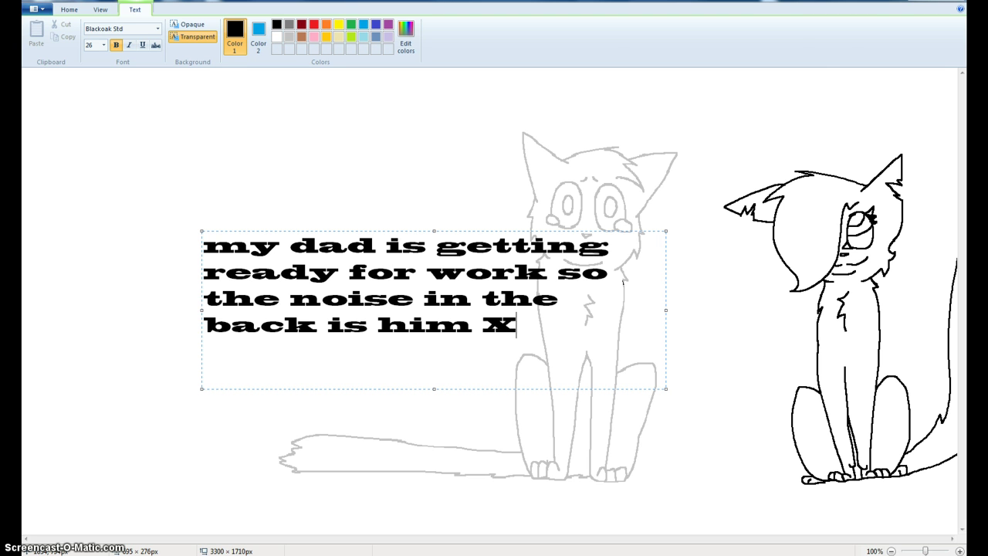
- Erase the entire note about the background noise from the text box
{"action": "key", "text": "BackSpace"}
{"action": "key", "text": "BackSpace"}
{"action": "key", "text": "BackSpace"}
{"action": "key", "text": "BackSpace"}
{"action": "key", "text": "BackSpace"}
{"action": "key", "text": "BackSpace"}
{"action": "key", "text": "BackSpace"}
{"action": "key", "text": "BackSpace"}
{"action": "key", "text": "BackSpace"}
{"action": "key", "text": "BackSpace"}
{"action": "key", "text": "BackSpace"}
{"action": "key", "text": "BackSpace"}
{"action": "key", "text": "BackSpace"}
{"action": "key", "text": "BackSpace"}
{"action": "key", "text": "BackSpace"}
{"action": "key", "text": "BackSpace"}
{"action": "key", "text": "BackSpace"}
{"action": "key", "text": "BackSpace"}
{"action": "key", "text": "BackSpace"}
{"action": "key", "text": "BackSpace"}
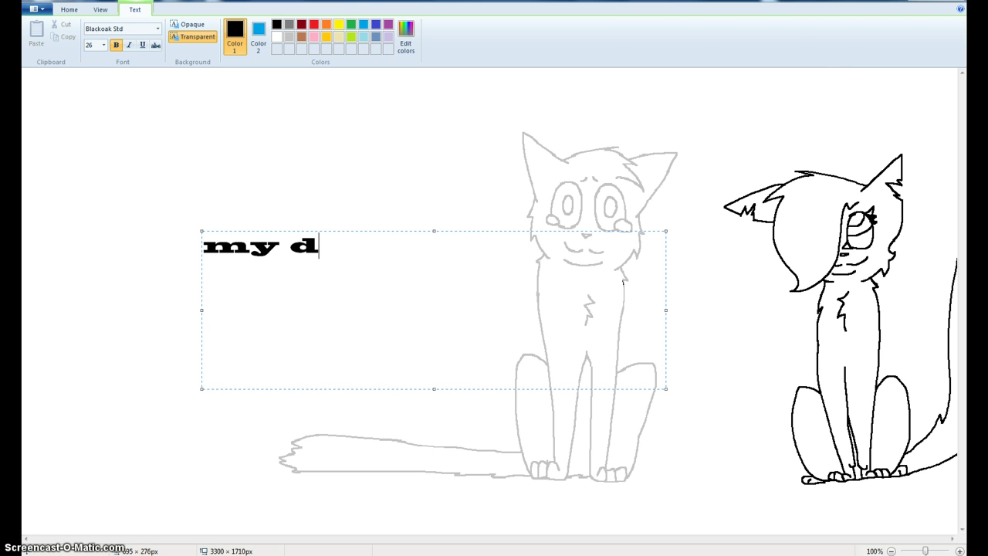
{"action": "key", "text": "BackSpace"}
{"action": "key", "text": "BackSpace"}
{"action": "key", "text": "BackSpace"}
{"action": "key", "text": "BackSpace"}
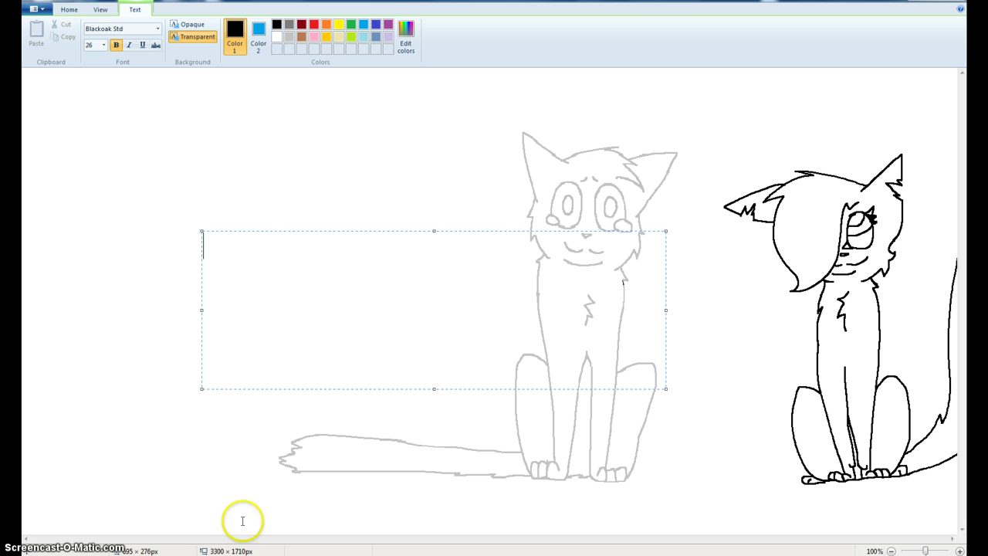
{"action": "type", "text": "im "}
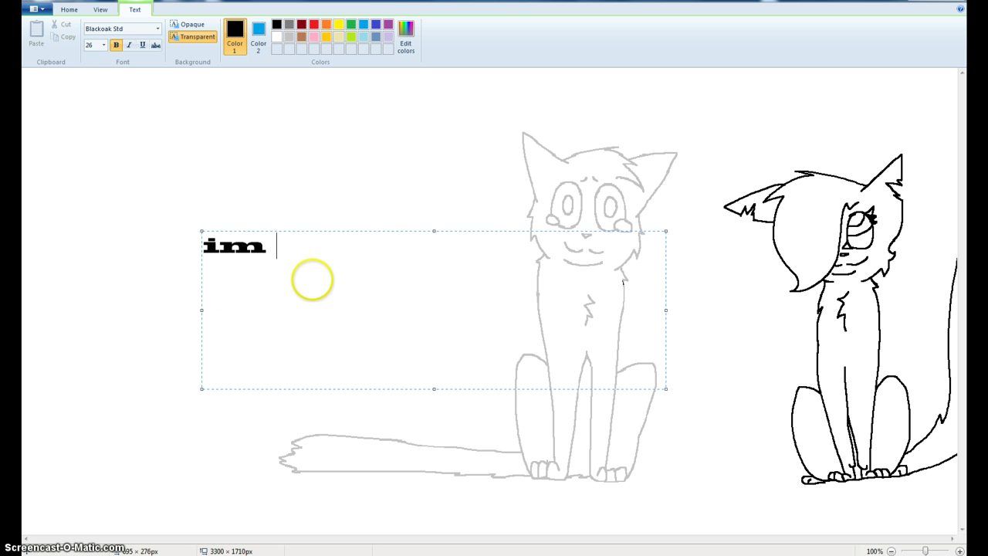
{"action": "type", "text": "back"}
{"action": "key", "text": "BackSpace"}
{"action": "key", "text": "BackSpace"}
{"action": "key", "text": "BackSpace"}
{"action": "key", "text": "BackSpace"}
{"action": "key", "text": "BackSpace"}
{"action": "key", "text": "BackSpace"}
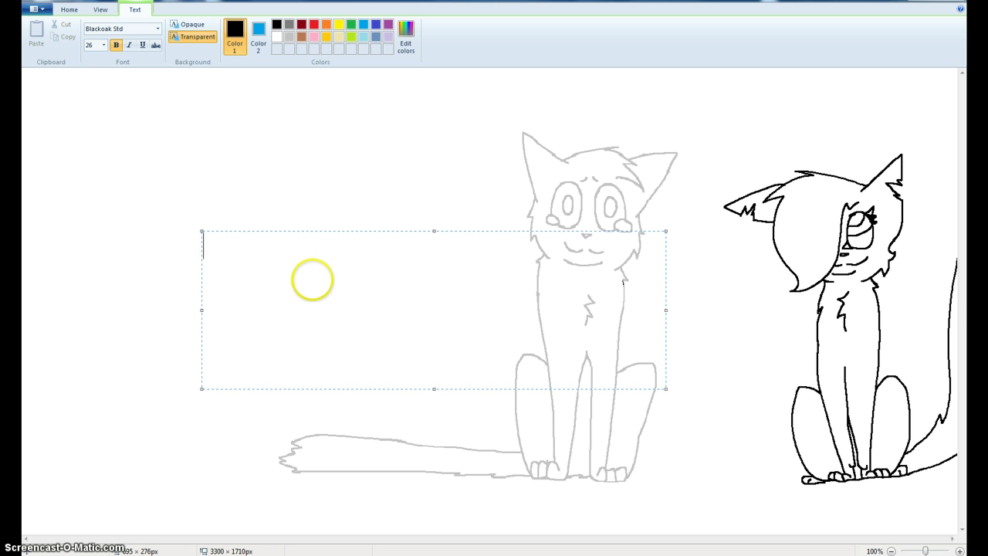
{"action": "left_click", "coordinate": [260, 500]}
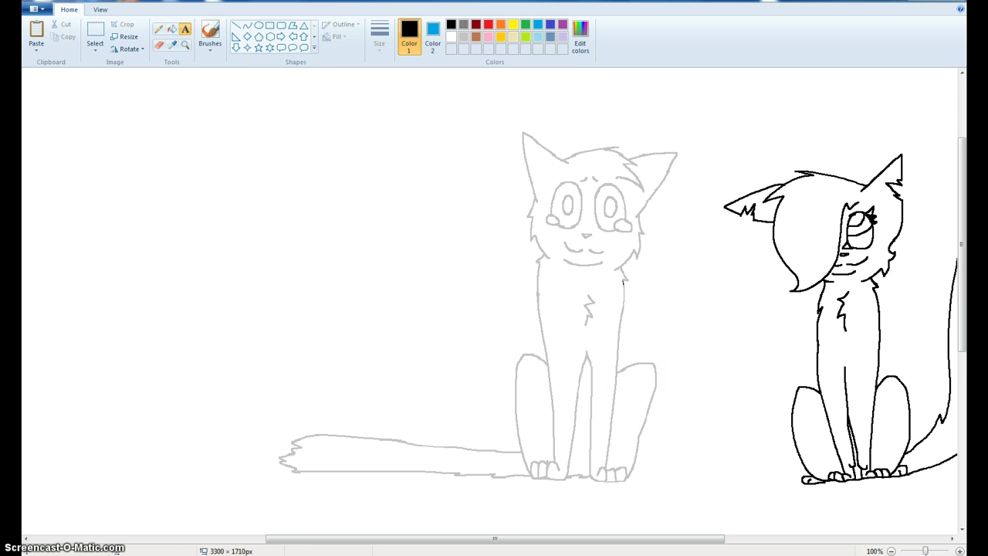
- Switch to Chrome, start the YouTube video "Christina Perri - A Thousand Years [Official Music Video]", and return to the Paint drawing
{"action": "right_click", "coordinate": [171, 552]}
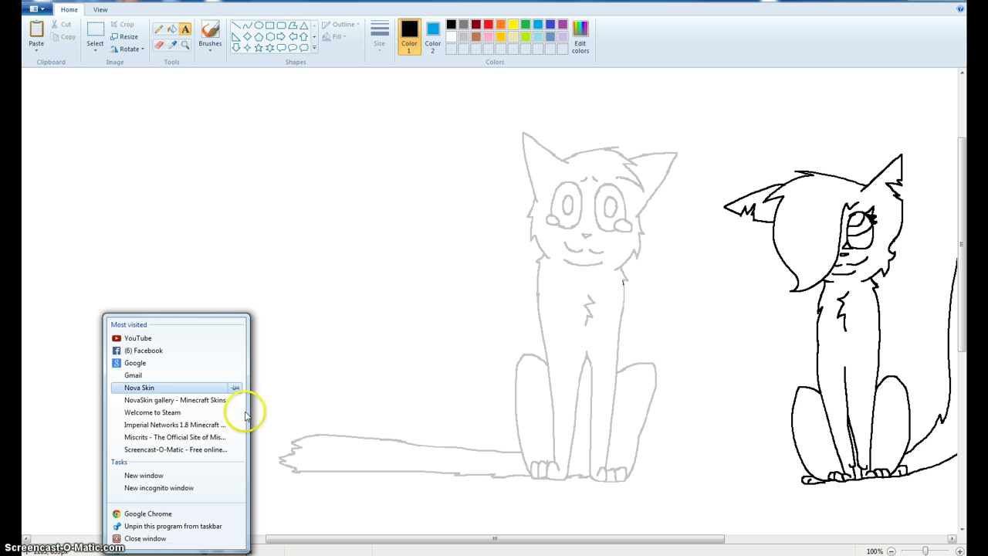
{"action": "left_click", "coordinate": [137, 338]}
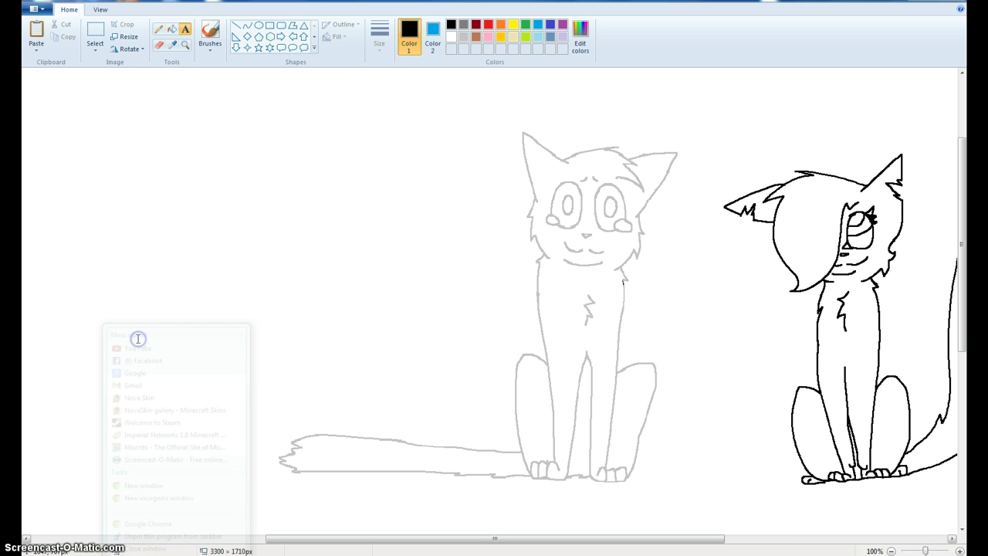
{"action": "mouse_move", "coordinate": [176, 553]}
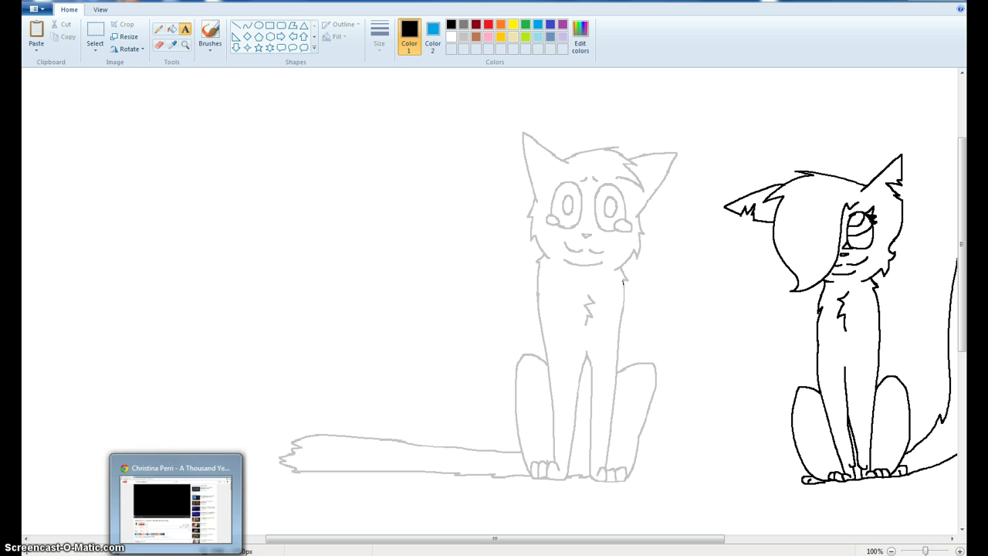
{"action": "left_click", "coordinate": [176, 502]}
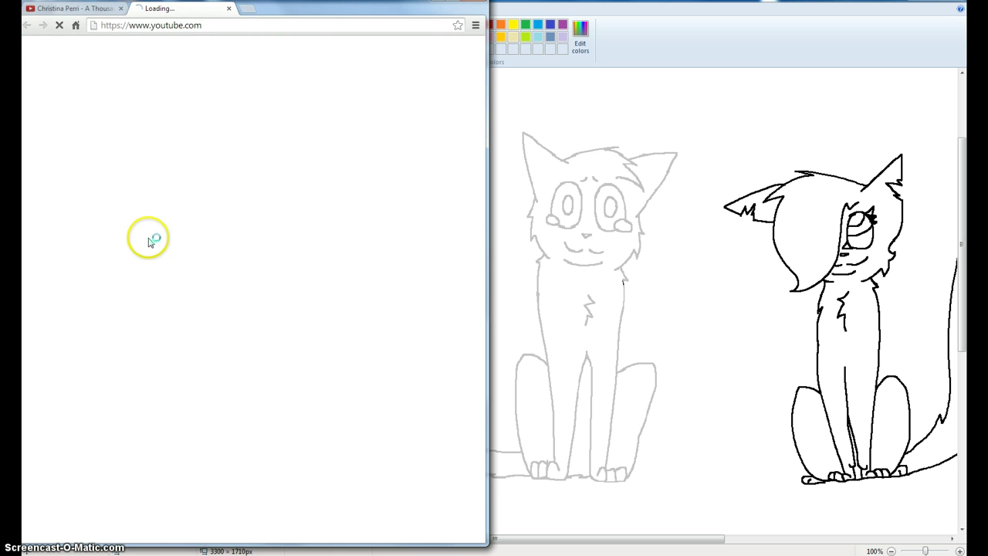
{"action": "left_click", "coordinate": [229, 9]}
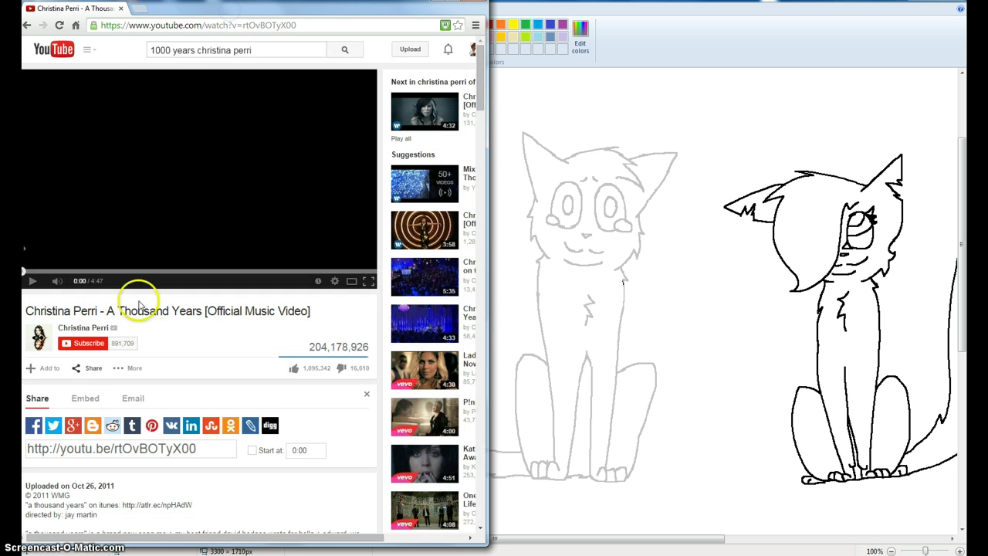
{"action": "left_click", "coordinate": [31, 284]}
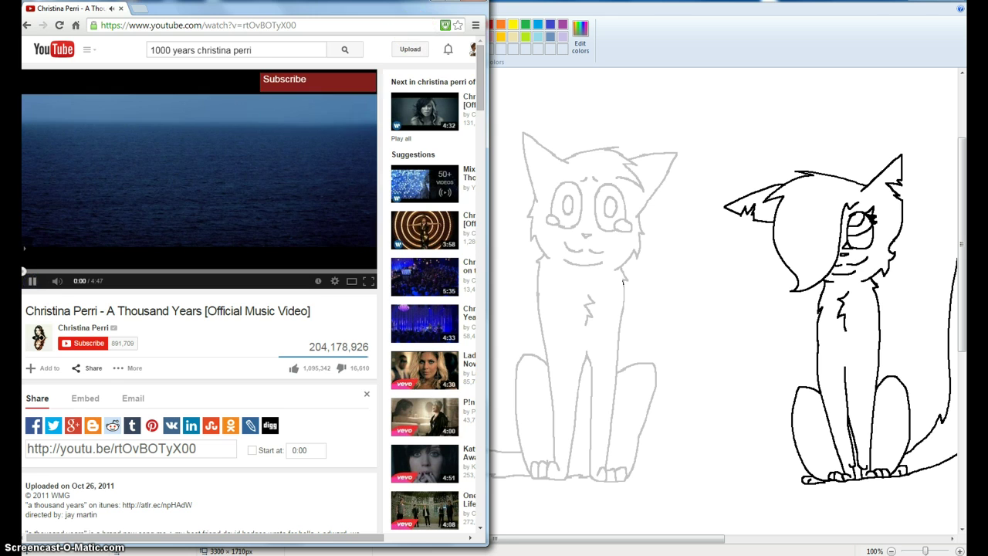
{"action": "left_click", "coordinate": [446, 4]}
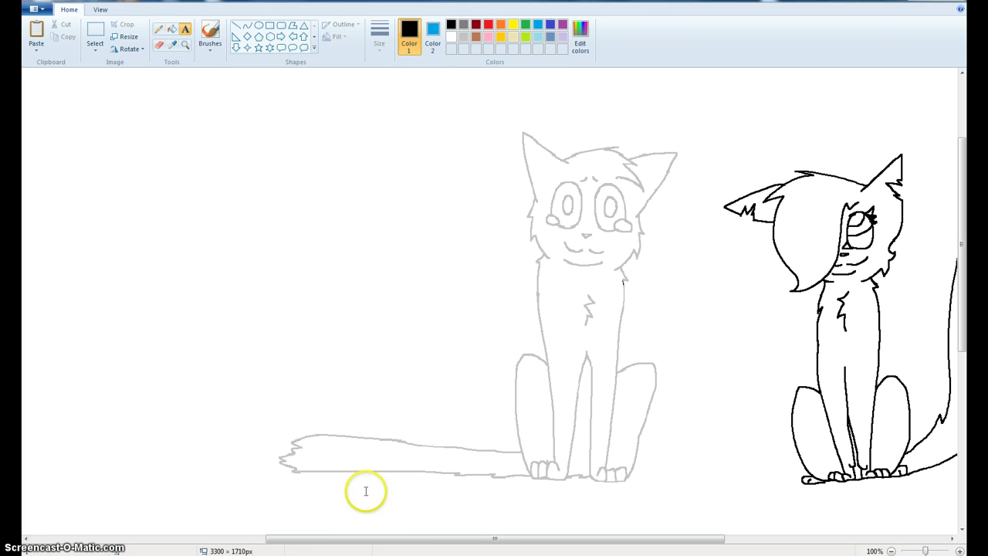
- Draw a small black candle-like shape with the Pencil at floor level between the two cats
{"action": "left_click_drag", "start_coordinate": [347, 543], "coordinate": [447, 543]}
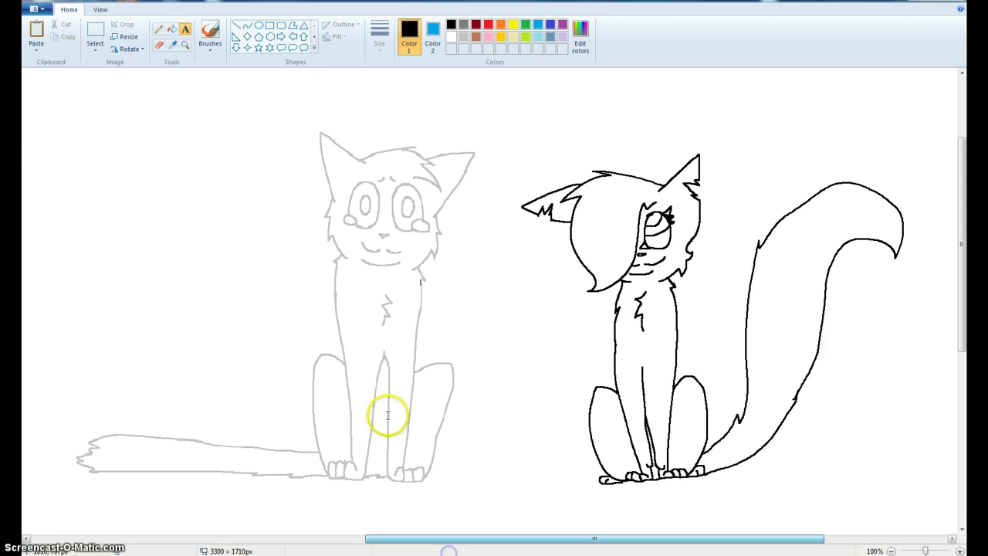
{"action": "left_click", "coordinate": [158, 31]}
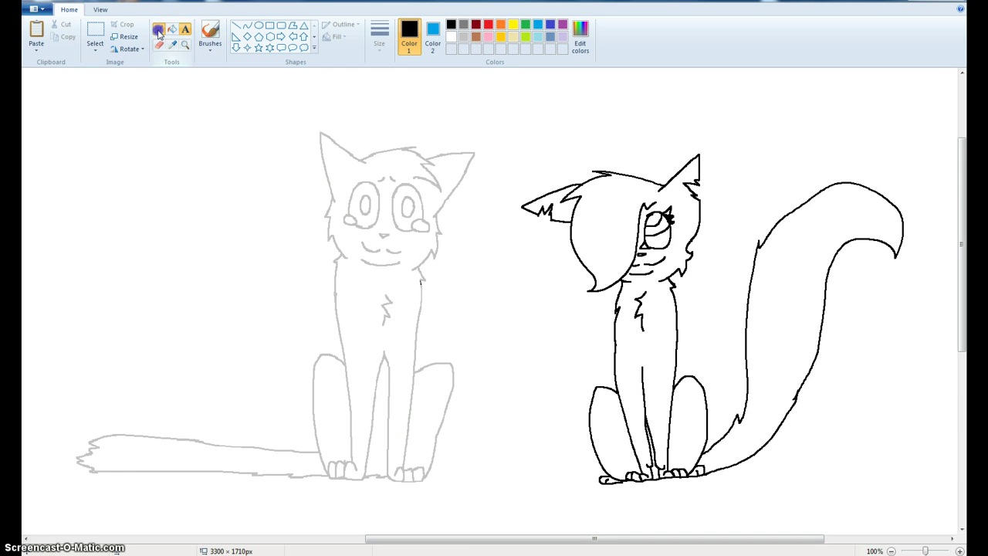
{"action": "left_click", "coordinate": [528, 479]}
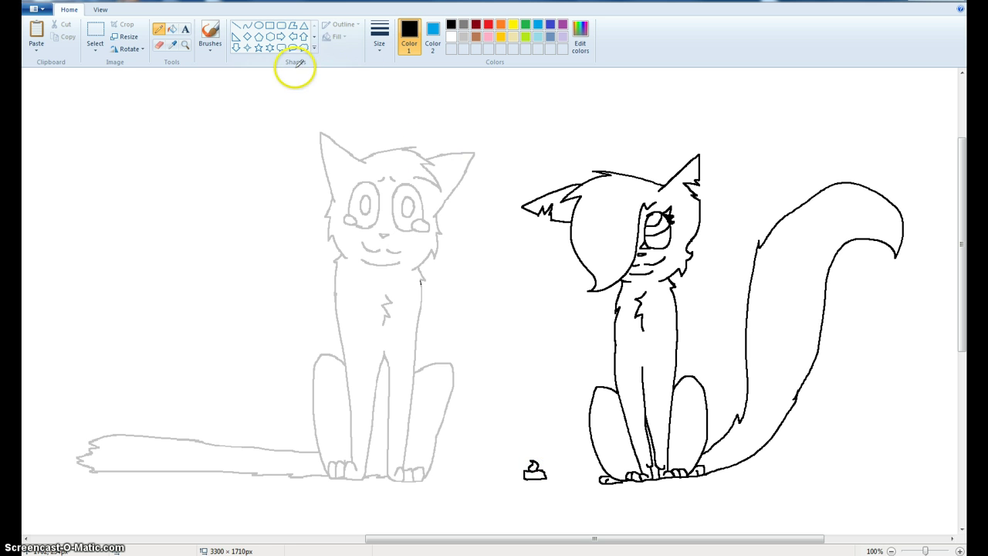
- Mix a light tan custom color (Red 230, Green 206, Blue 193) and fill the gray-outlined cat's head and body with it
{"action": "left_click", "coordinate": [173, 28]}
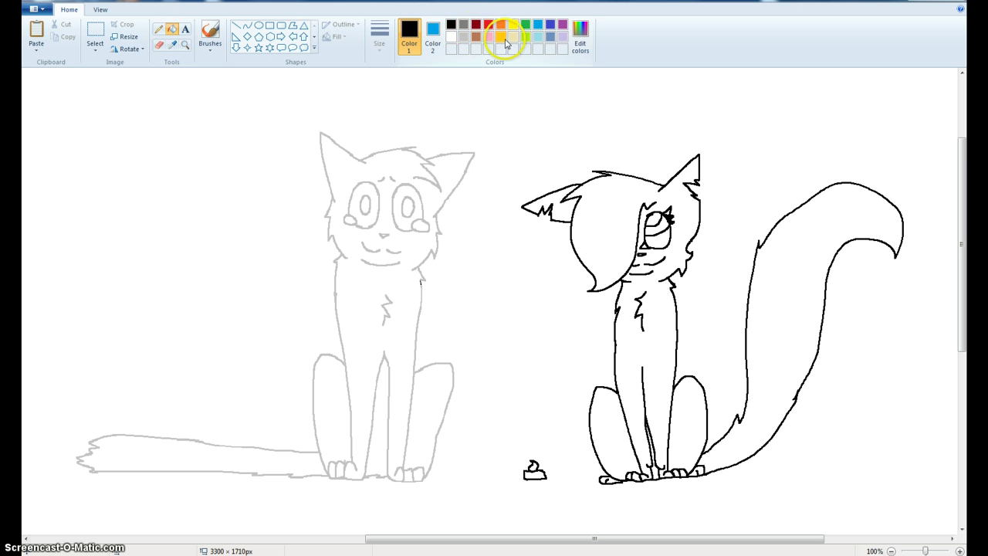
{"action": "left_click", "coordinate": [476, 37]}
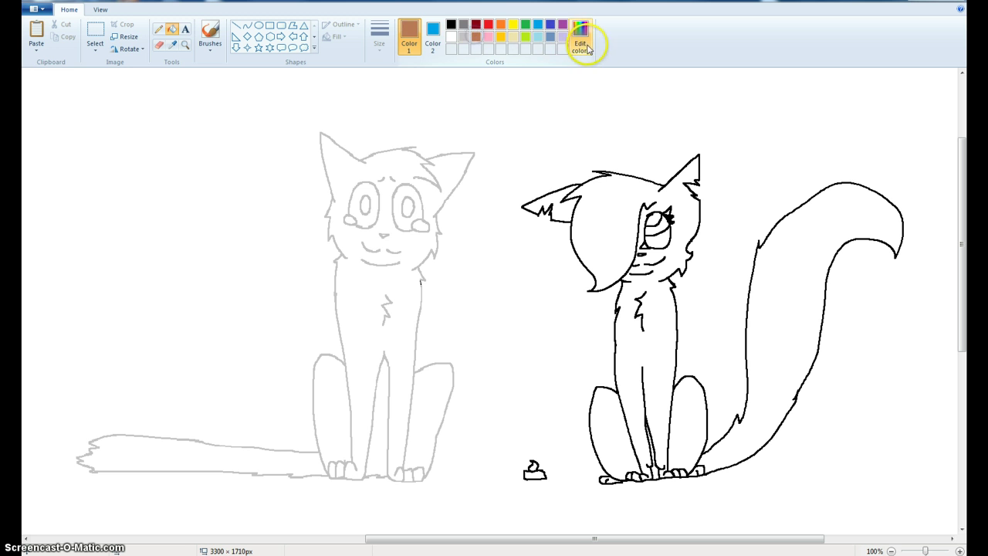
{"action": "left_click", "coordinate": [580, 34]}
{"action": "left_click", "coordinate": [610, 217]}
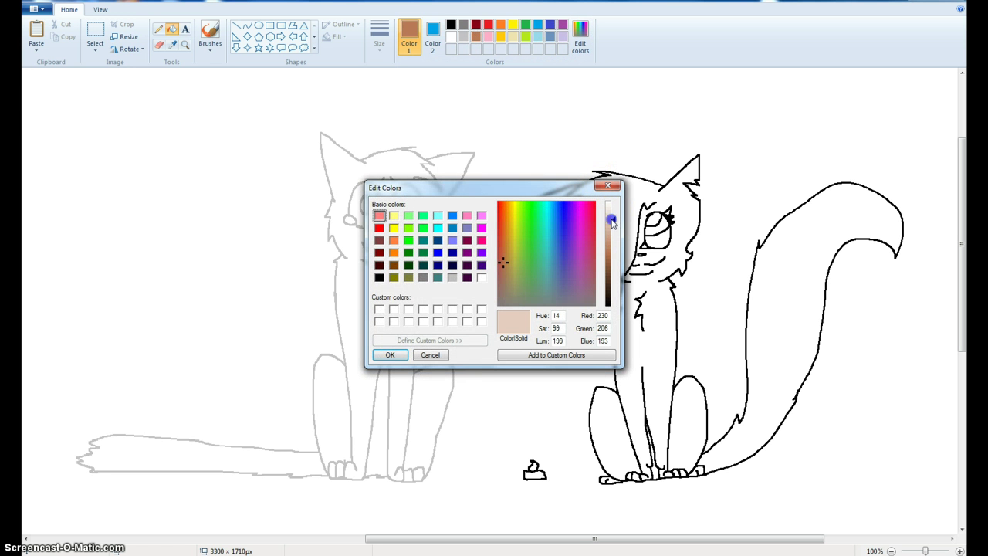
{"action": "left_click", "coordinate": [517, 356]}
{"action": "left_click", "coordinate": [387, 355]}
{"action": "left_click", "coordinate": [354, 337]}
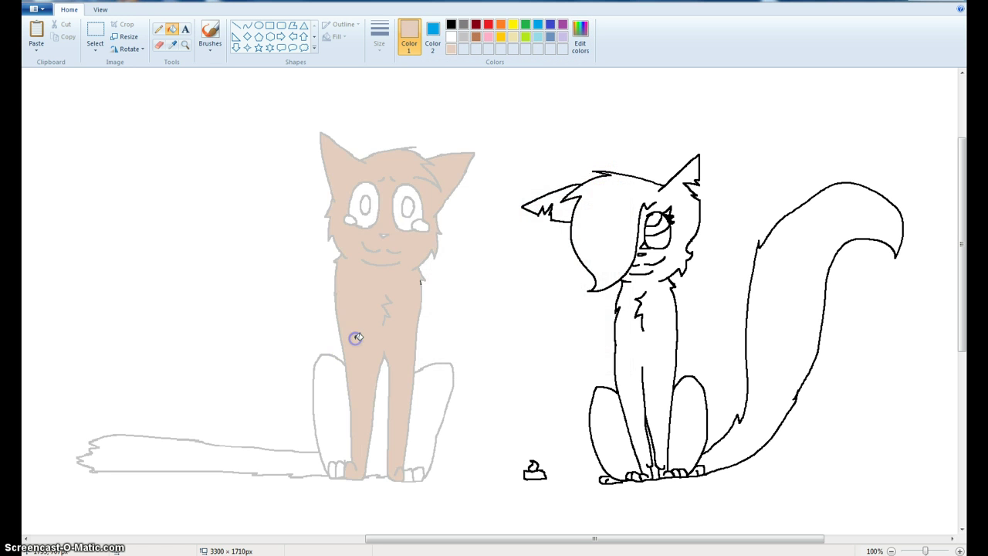
- Fill the gray-outlined cat's hind legs, paws, the gap between the front legs, and the tail with the same light tan
{"action": "left_click", "coordinate": [331, 392]}
{"action": "left_click", "coordinate": [342, 424]}
{"action": "left_click", "coordinate": [341, 466]}
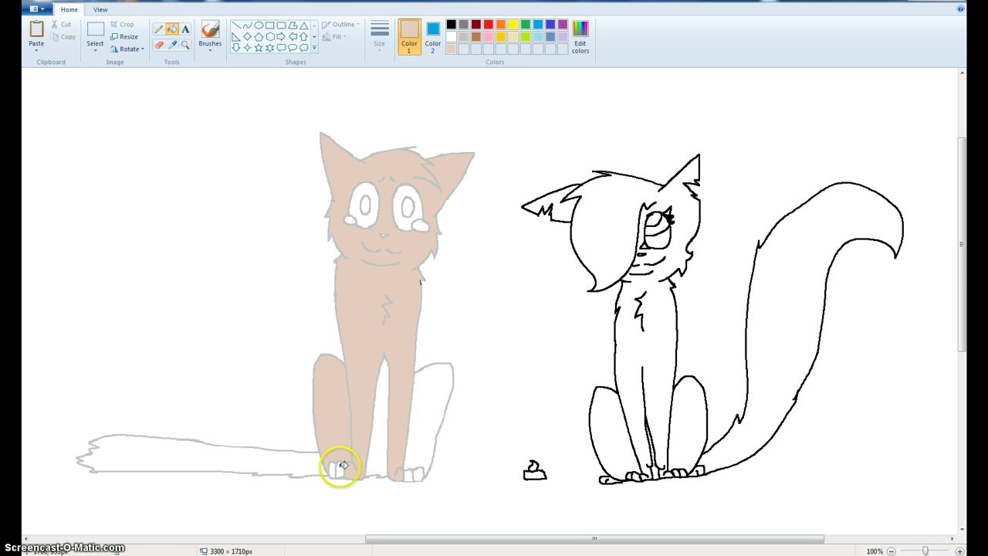
{"action": "left_click", "coordinate": [329, 467]}
{"action": "left_click", "coordinate": [378, 425]}
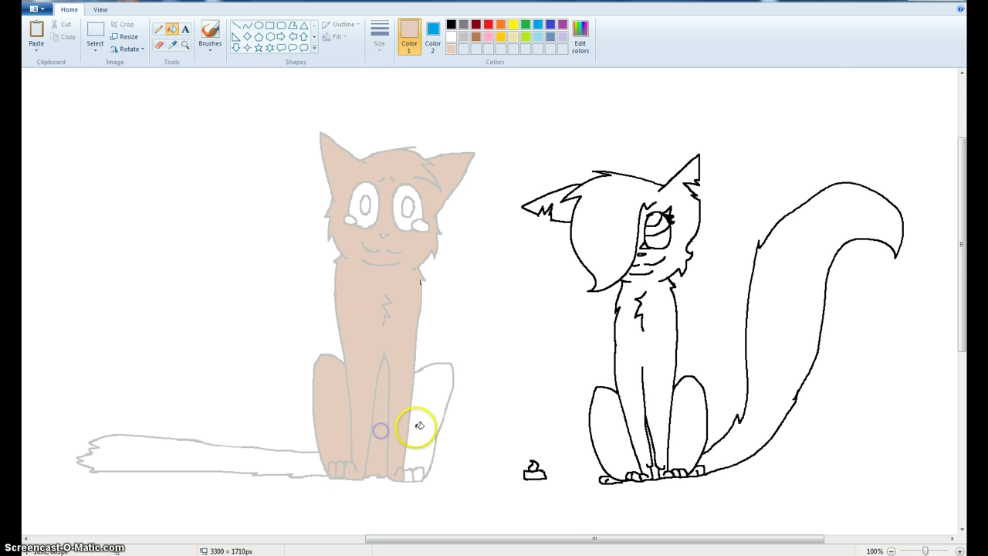
{"action": "left_click", "coordinate": [418, 427]}
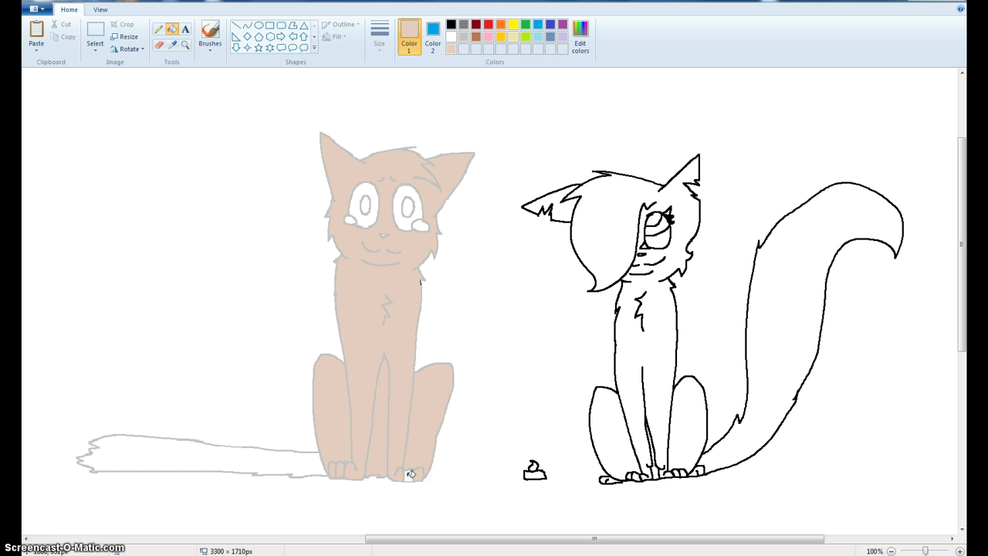
{"action": "left_click", "coordinate": [410, 474]}
{"action": "left_click", "coordinate": [293, 458]}
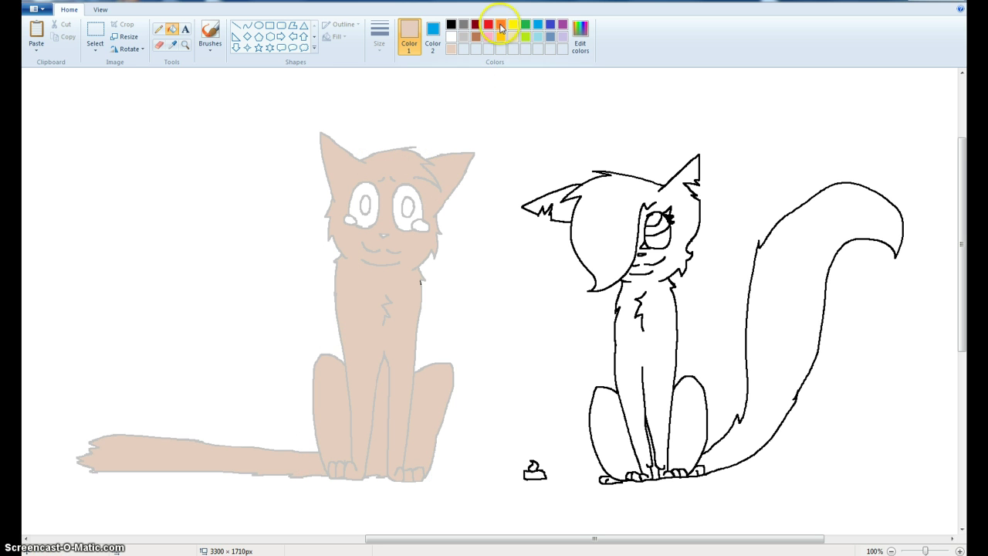
- Mix a light blue custom color (Red 128, Green 217, Blue 255) and fill both inner eye ovals of the tan cat
{"action": "left_click", "coordinate": [538, 25]}
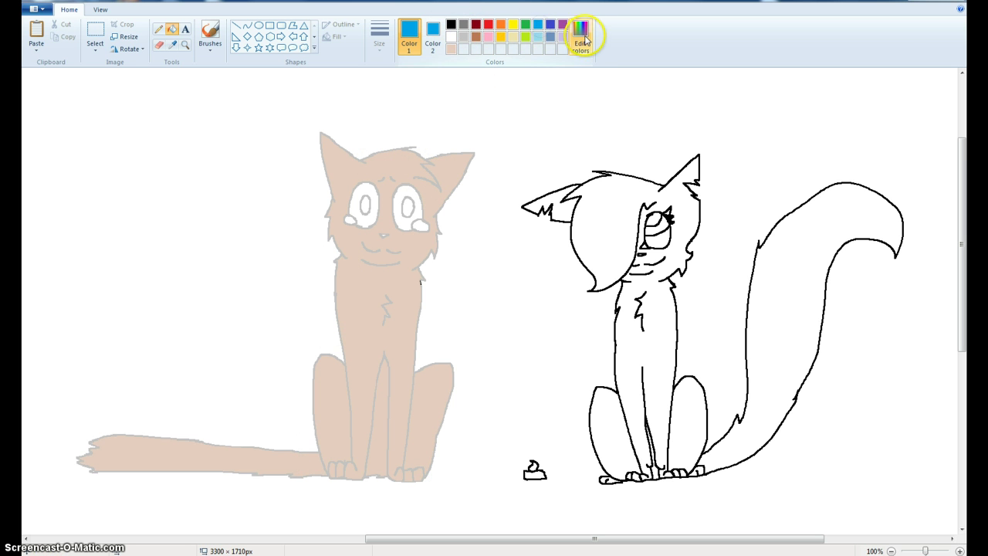
{"action": "left_click", "coordinate": [584, 40]}
{"action": "mouse_move", "coordinate": [608, 224]}
{"action": "left_mouse_down"}
{"action": "mouse_move", "coordinate": [612, 241]}
{"action": "mouse_move", "coordinate": [612, 227]}
{"action": "left_mouse_up"}
{"action": "left_click", "coordinate": [518, 356]}
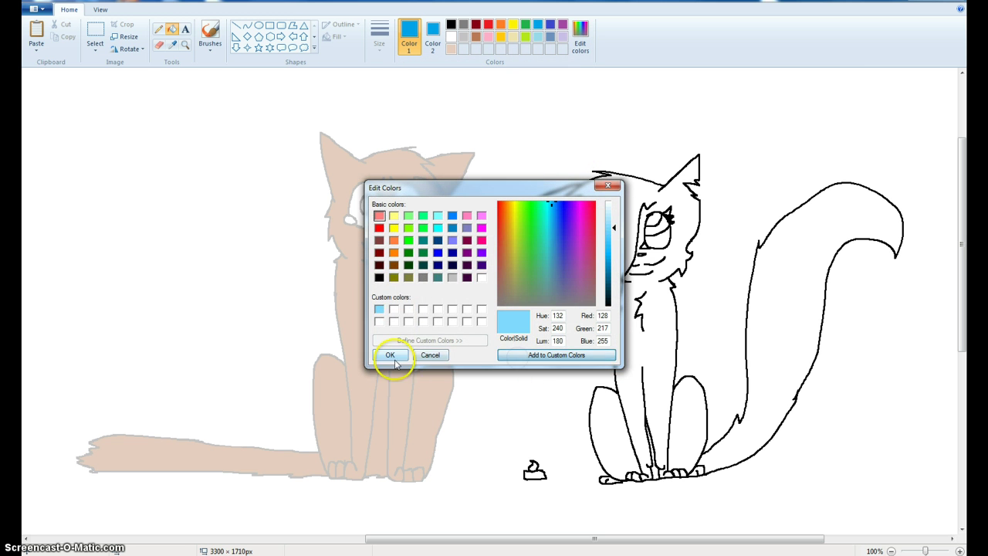
{"action": "left_click", "coordinate": [390, 355]}
{"action": "left_click", "coordinate": [364, 205]}
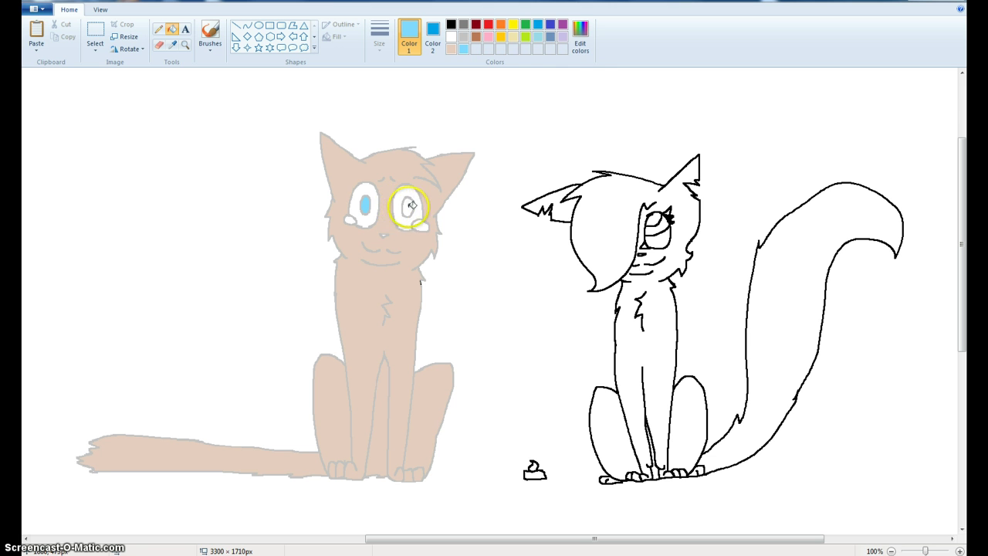
{"action": "left_click", "coordinate": [411, 205]}
- Mix a paler blue custom color (Red 204, Green 240, Blue 255) and fill the areas around the tan cat's pupils
{"action": "left_click", "coordinate": [582, 43]}
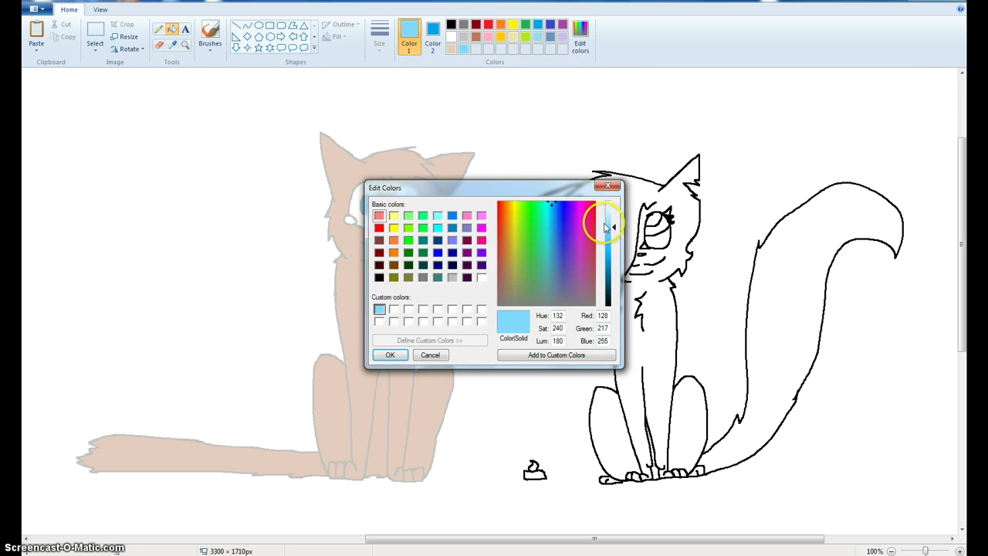
{"action": "left_click_drag", "start_coordinate": [606, 226], "coordinate": [607, 209]}
{"action": "left_click", "coordinate": [536, 355]}
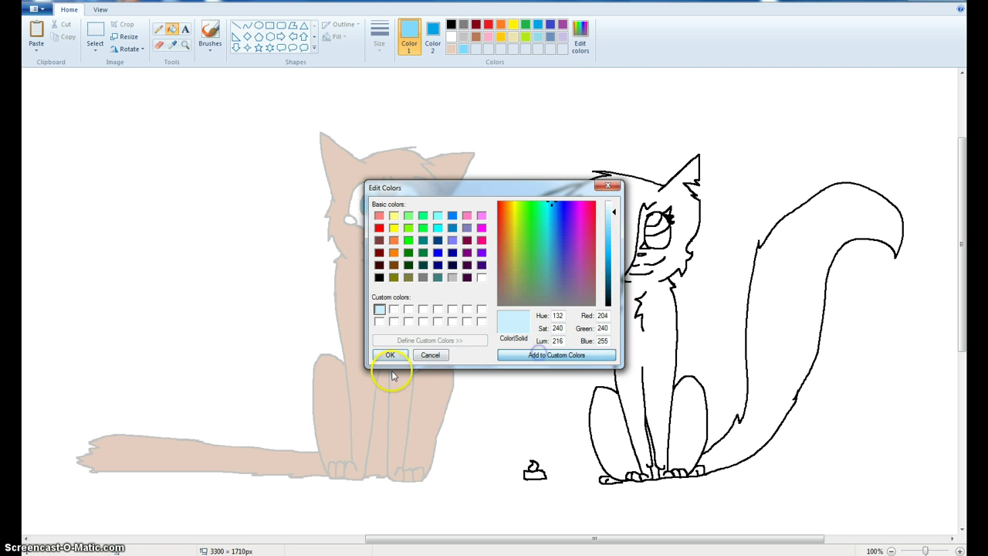
{"action": "left_click", "coordinate": [383, 355]}
{"action": "left_click", "coordinate": [401, 212]}
{"action": "left_click", "coordinate": [357, 203]}
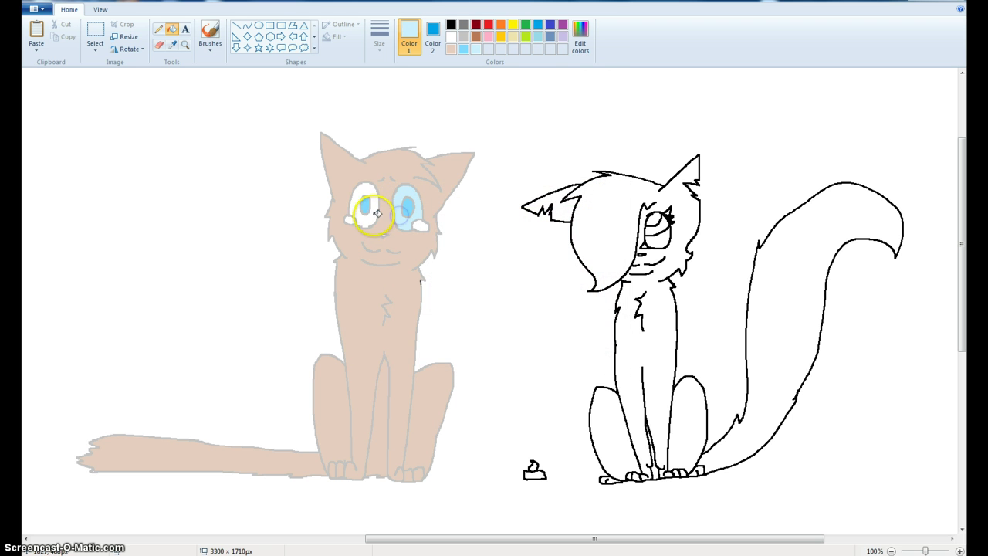
- Mix a near-white blue custom color (Red 249, Green 253, Blue 255) and fill the tan cat's tears with it
{"action": "left_click", "coordinate": [581, 39]}
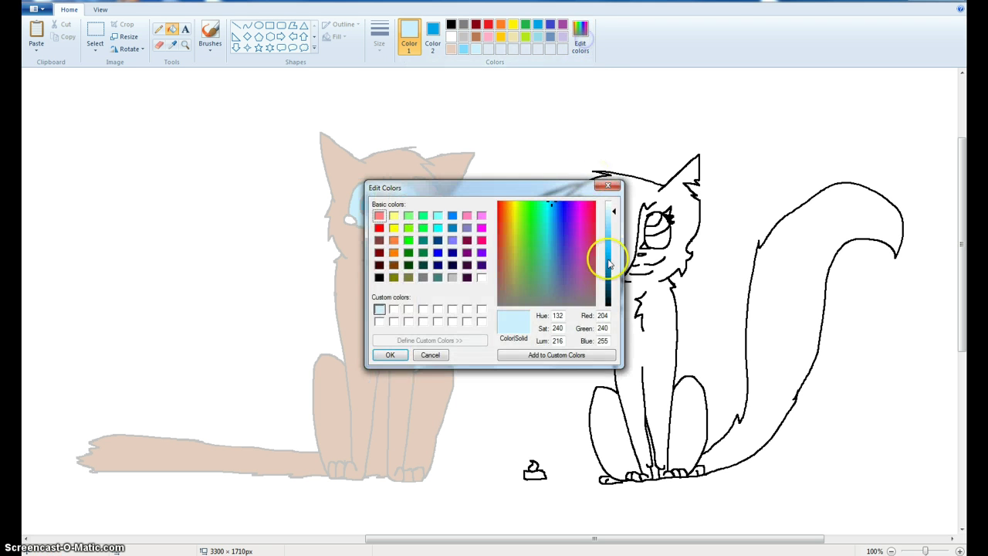
{"action": "left_click", "coordinate": [614, 207]}
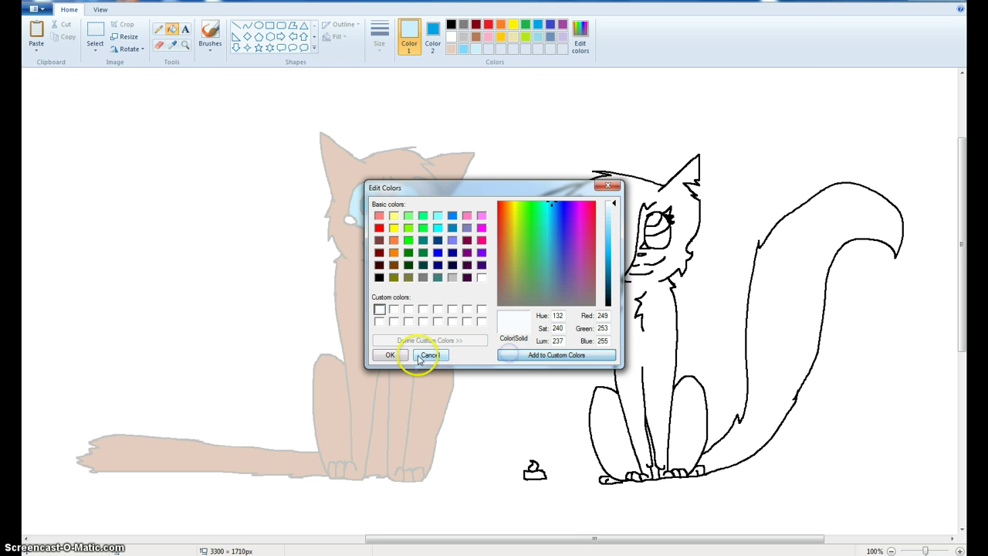
{"action": "left_click", "coordinate": [390, 354]}
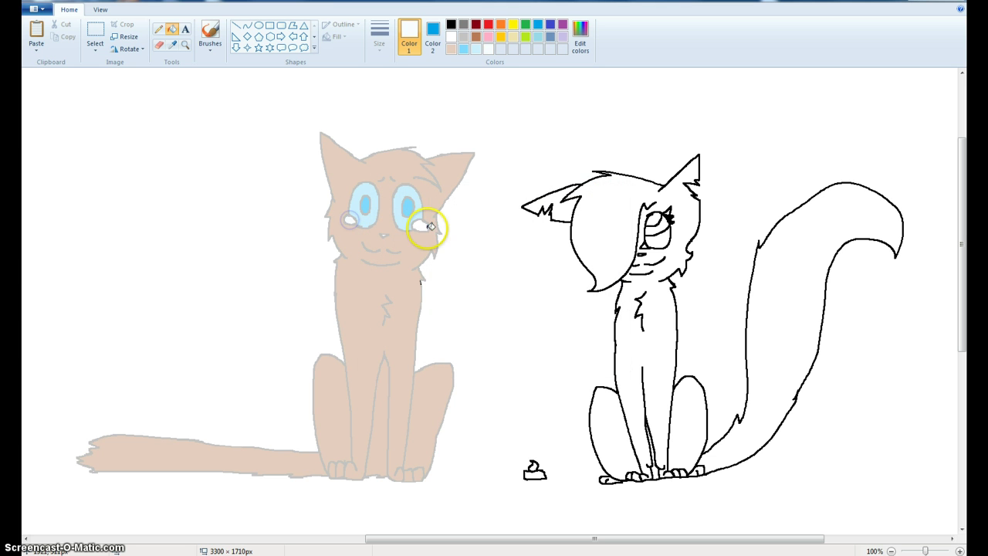
{"action": "left_click", "coordinate": [416, 225]}
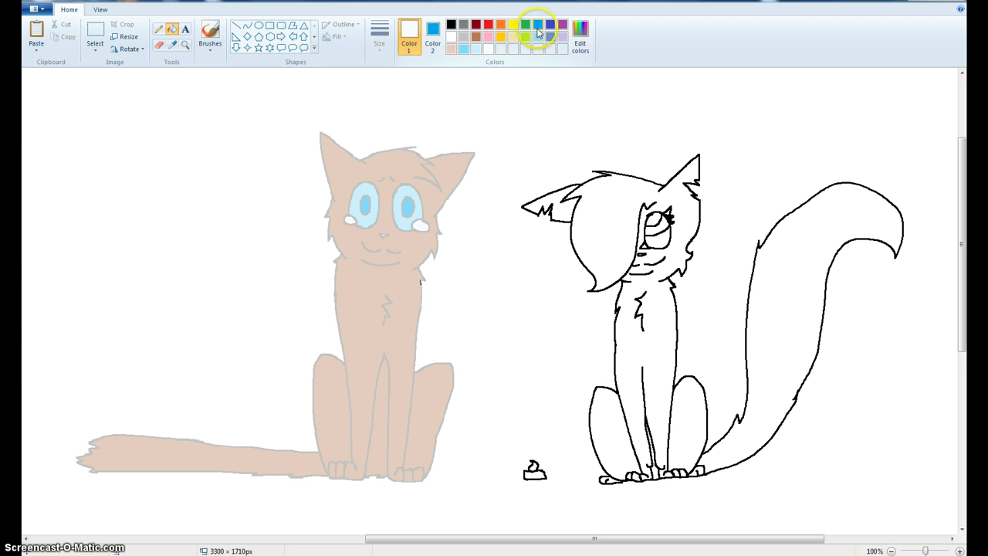
- Mix a golden custom color (Red 233, Green 202, Blue 107) and fill the black-outlined cat's head, body and hind legs
{"action": "left_click", "coordinate": [451, 49]}
{"action": "left_click", "coordinate": [580, 47]}
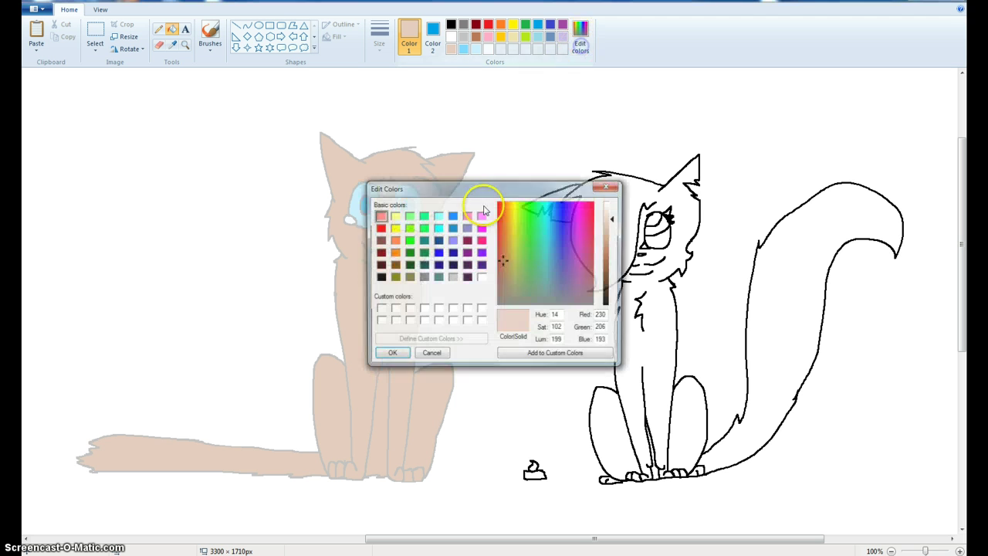
{"action": "left_click", "coordinate": [524, 233]}
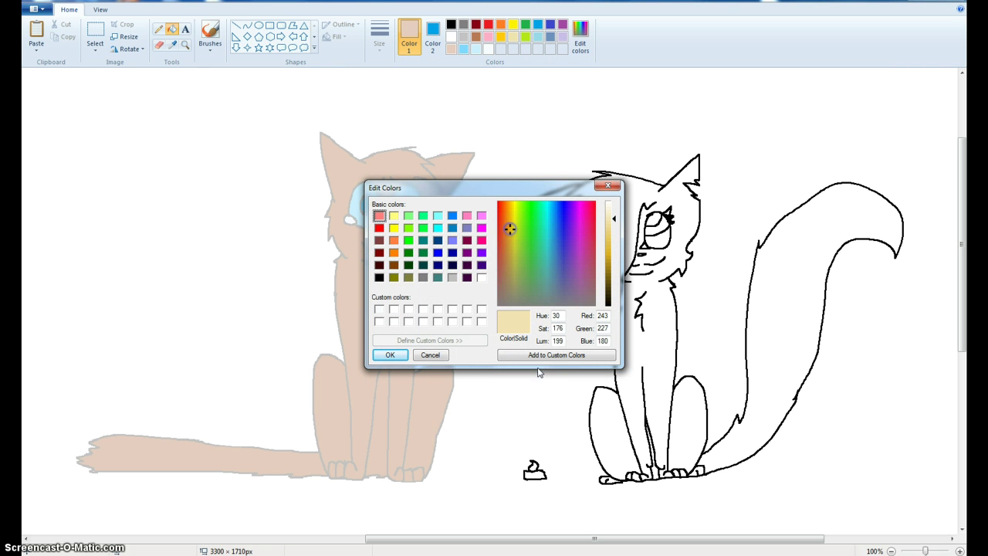
{"action": "left_click", "coordinate": [610, 241]}
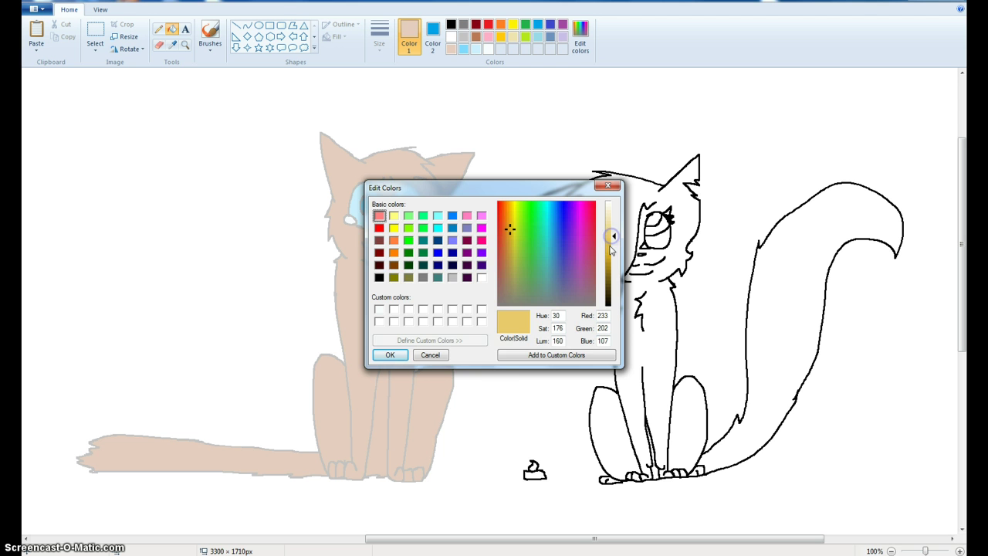
{"action": "left_click", "coordinate": [390, 354]}
{"action": "left_click", "coordinate": [632, 348]}
{"action": "left_click", "coordinate": [608, 411]}
{"action": "left_click", "coordinate": [688, 420]}
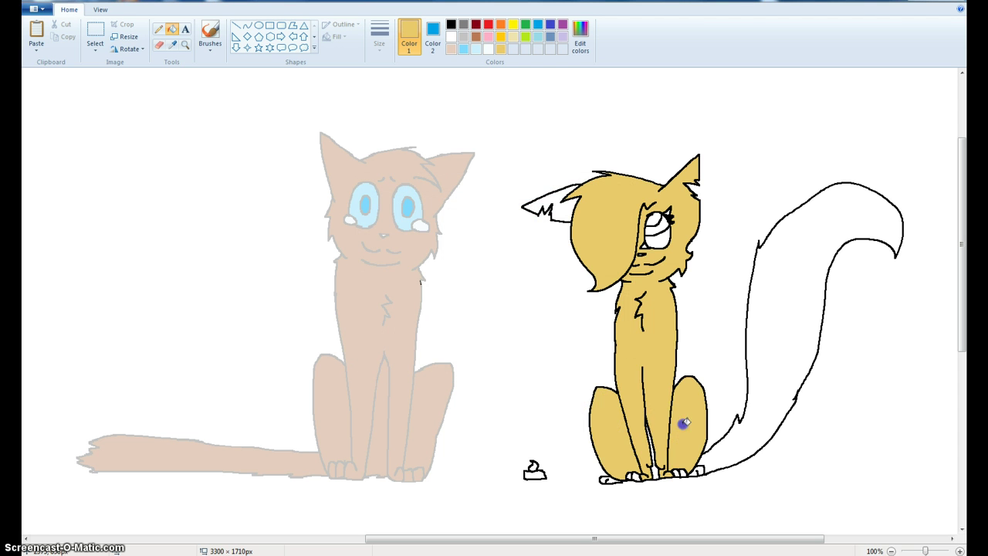
- Fill the black-outlined cat's paws, the gap between its front legs, its tail and the sideways ear with the same gold
{"action": "left_click", "coordinate": [654, 467]}
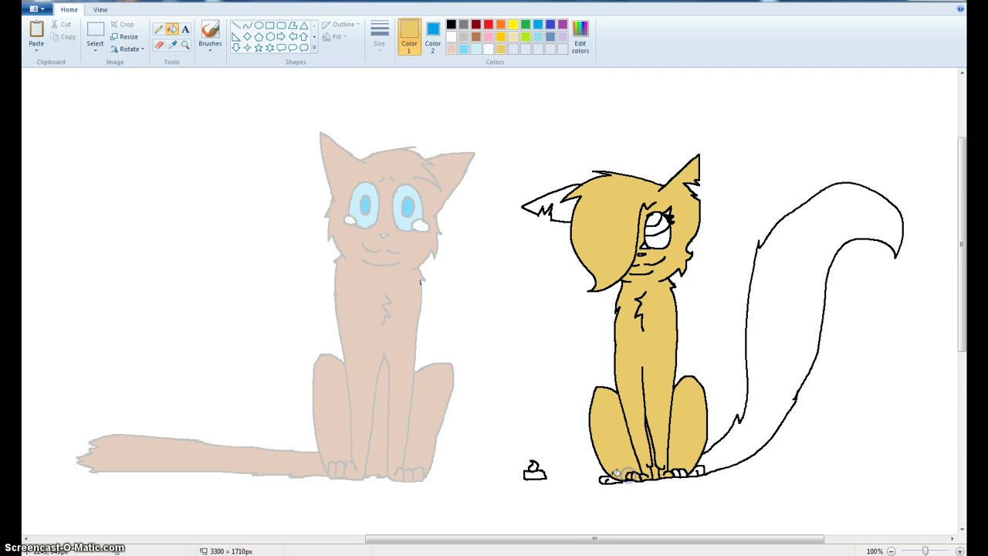
{"action": "left_click", "coordinate": [677, 470]}
{"action": "left_click", "coordinate": [710, 466]}
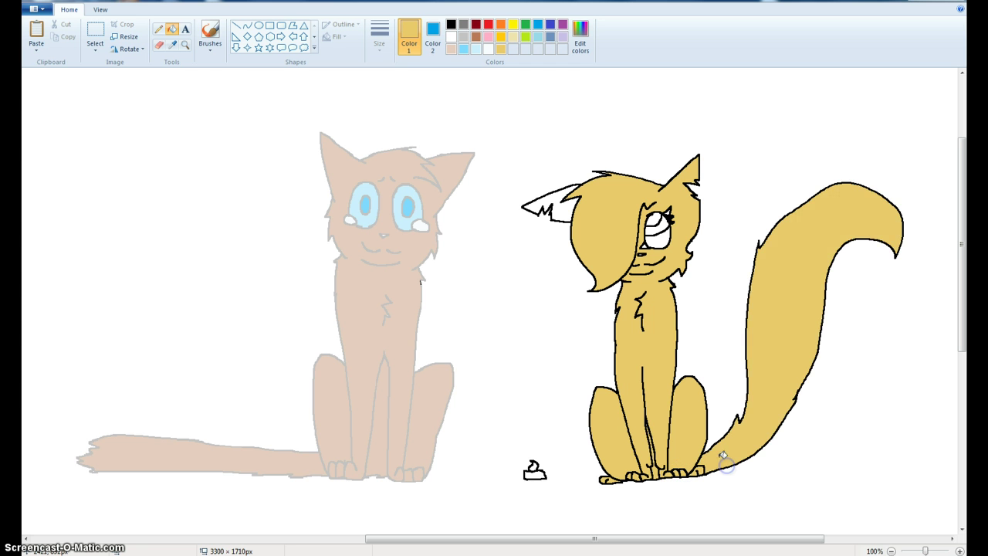
{"action": "left_click", "coordinate": [551, 209]}
{"action": "left_click", "coordinate": [540, 202]}
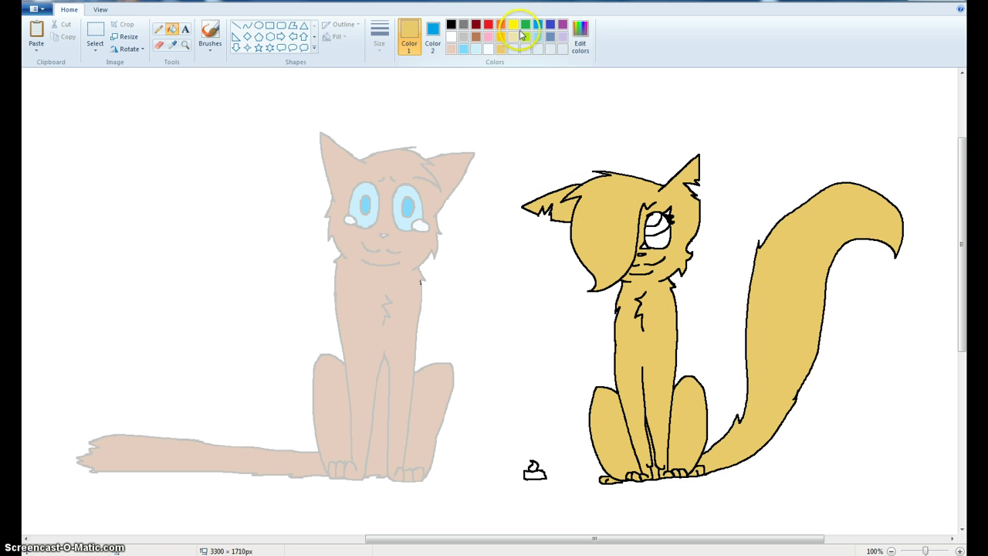
- Set the secondary color used by the eraser to the palette's light yellow and the primary color to the custom gold
{"action": "left_click", "coordinate": [513, 36]}
{"action": "left_click", "coordinate": [159, 46]}
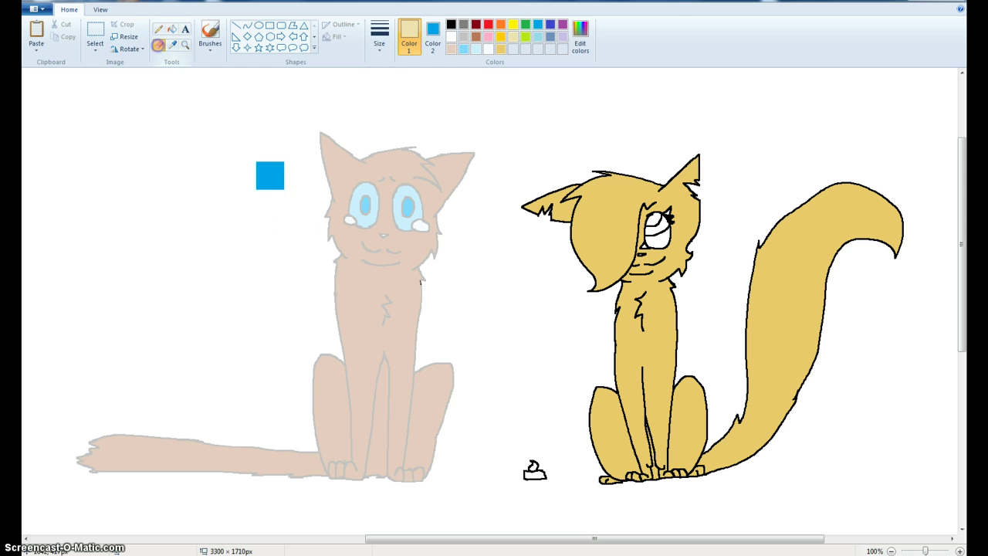
{"action": "left_click", "coordinate": [469, 314]}
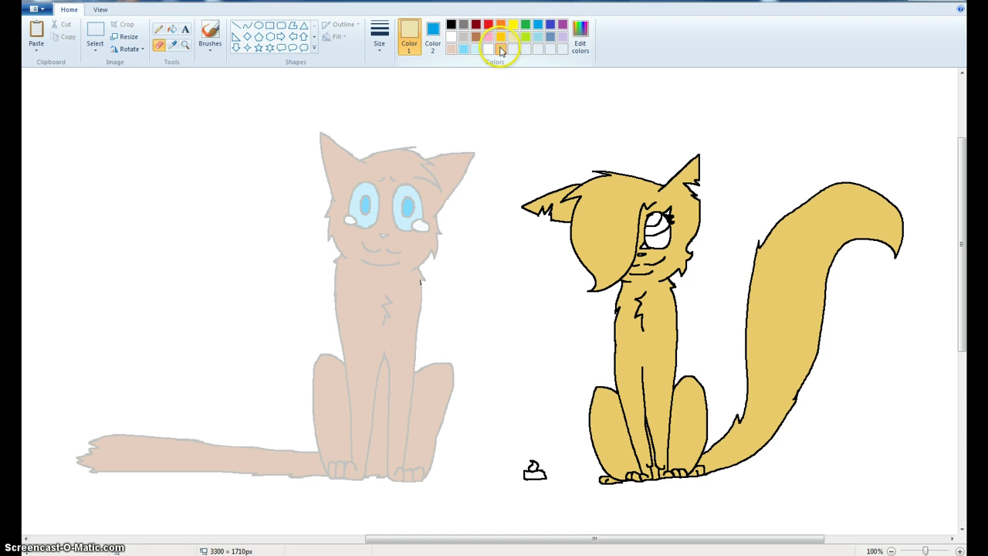
{"action": "left_click", "coordinate": [433, 35]}
{"action": "left_click", "coordinate": [512, 36]}
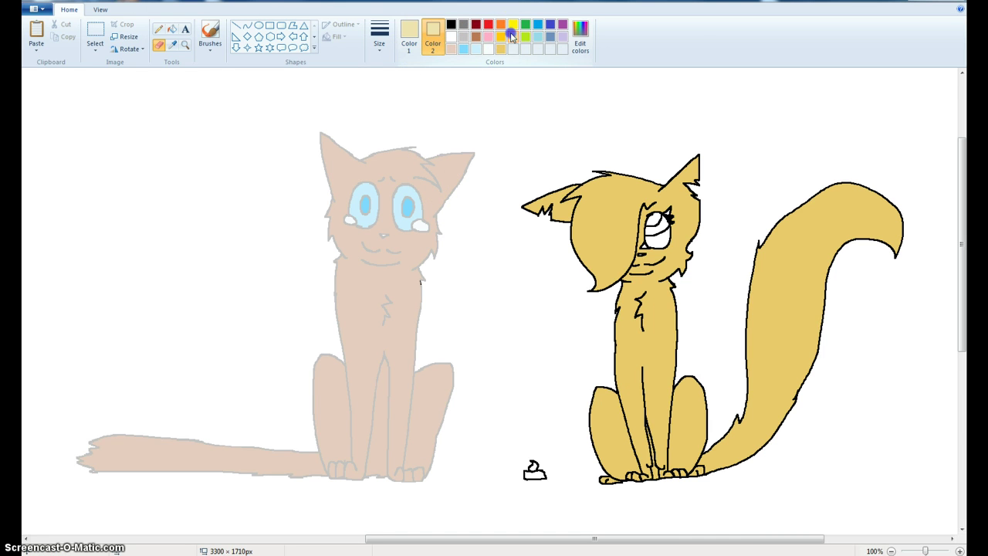
{"action": "left_click", "coordinate": [408, 35]}
{"action": "left_click", "coordinate": [500, 49]}
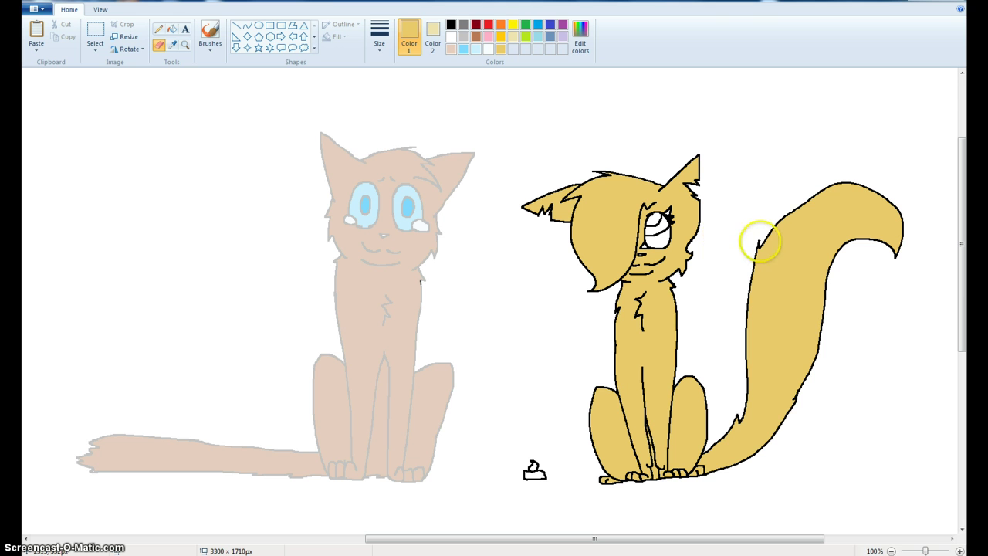
- Draw a jagged light yellow fur boundary across the golden cat's upper tail and fill the tail tip with light yellow
{"action": "left_click", "coordinate": [769, 233]}
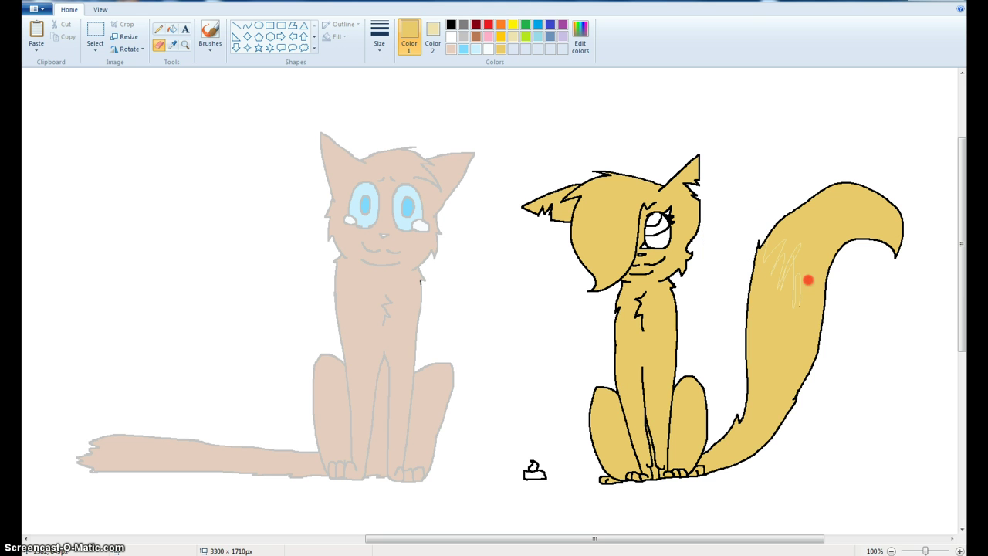
{"action": "left_click", "coordinate": [171, 28]}
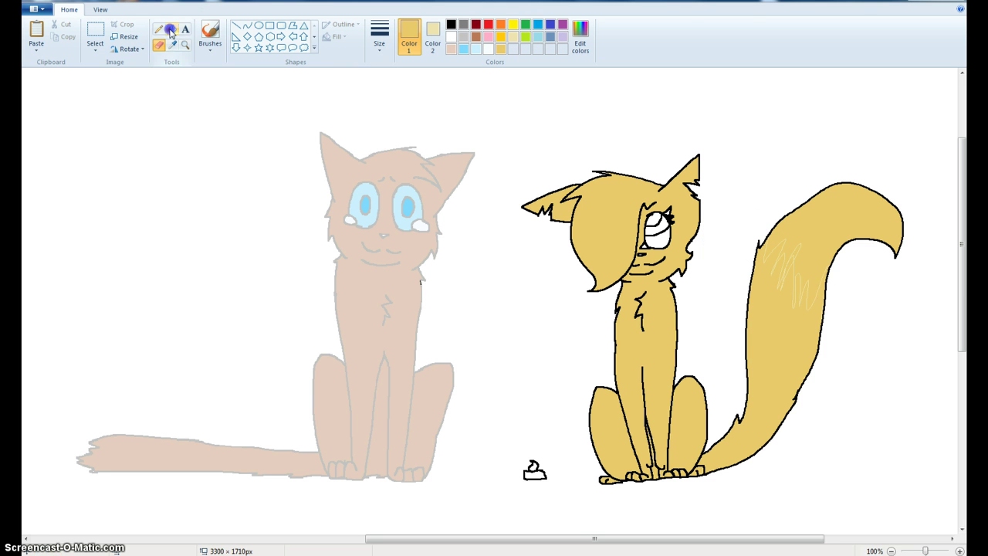
{"action": "right_click", "coordinate": [819, 222]}
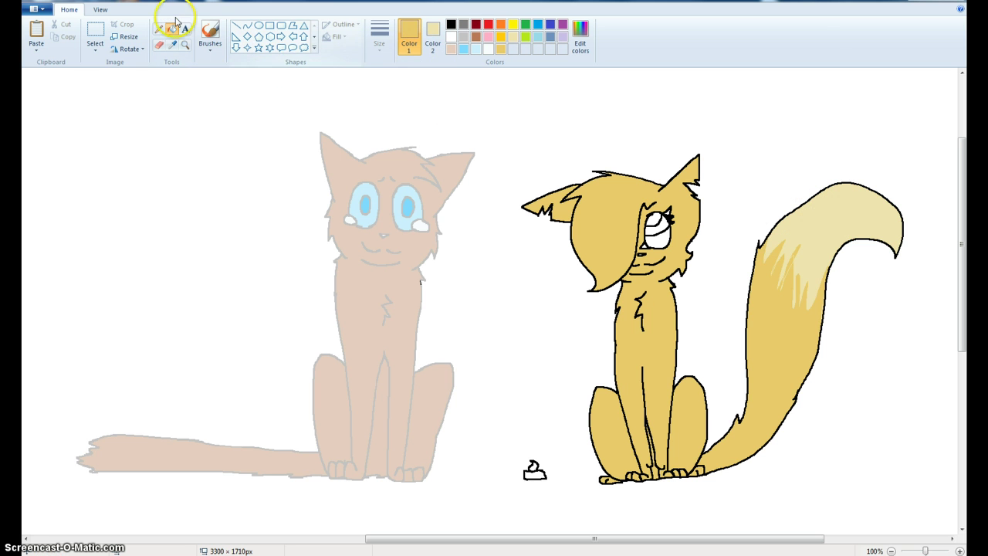
- Draw a jagged light yellow boundary across the golden cat's sideways ear and fill the ear tip with light yellow
{"action": "left_click", "coordinate": [160, 43]}
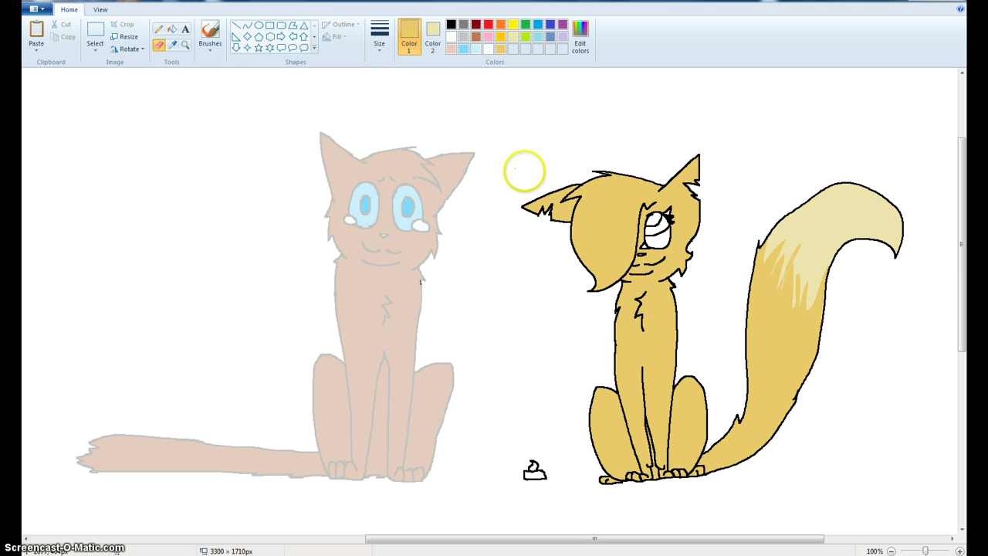
{"action": "mouse_move", "coordinate": [551, 194]}
{"action": "left_mouse_down"}
{"action": "mouse_move", "coordinate": [540, 209]}
{"action": "mouse_move", "coordinate": [550, 224]}
{"action": "left_mouse_up"}
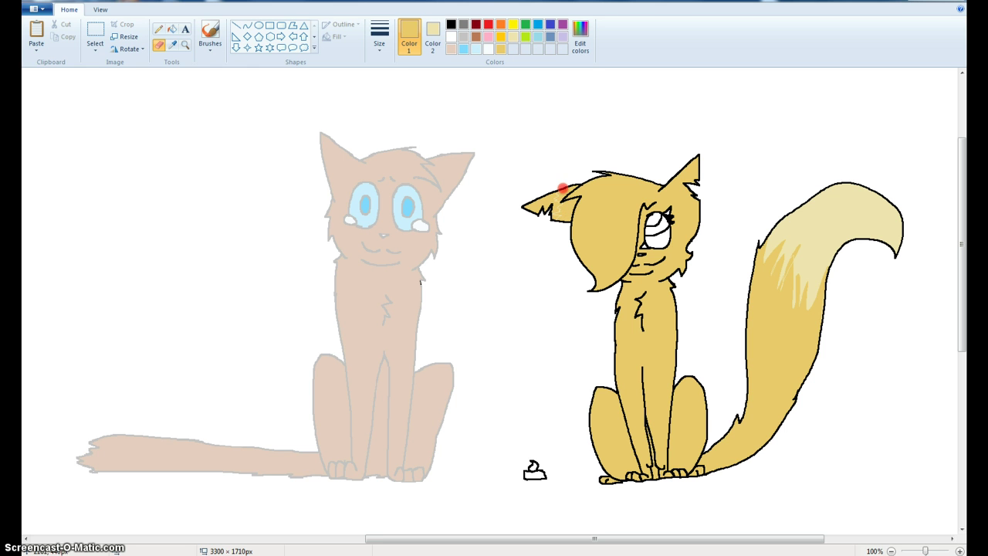
{"action": "left_click", "coordinate": [171, 28]}
{"action": "left_click", "coordinate": [557, 197]}
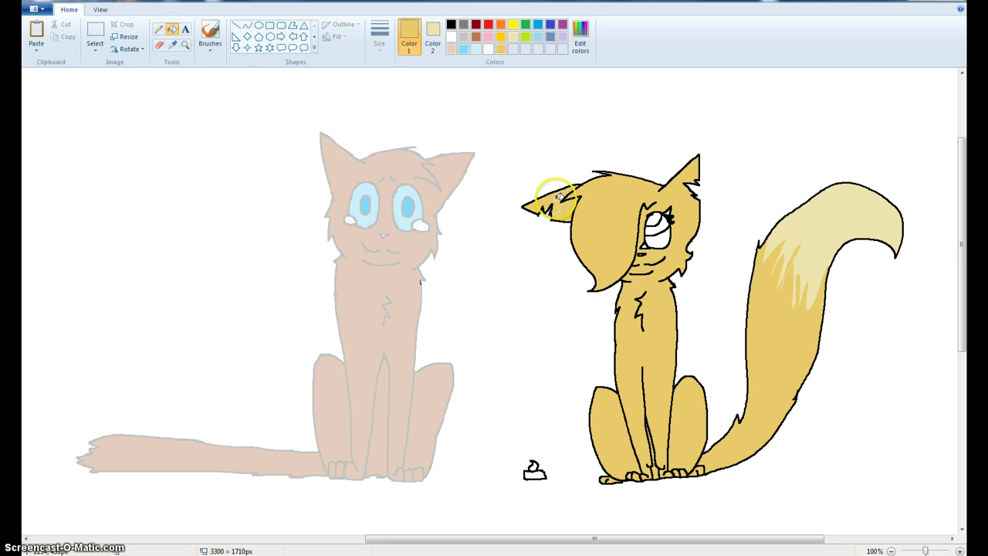
{"action": "left_click", "coordinate": [545, 199]}
{"action": "left_click", "coordinate": [557, 214]}
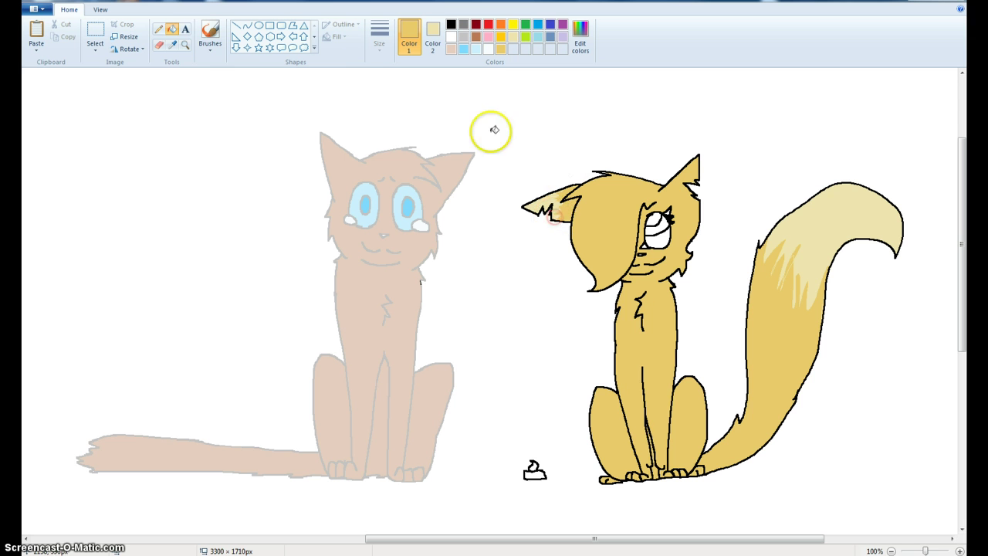
- Outline light yellow muzzle and chest markings on the golden cat, try filling the chest, and undo the fill
{"action": "left_click", "coordinate": [159, 44]}
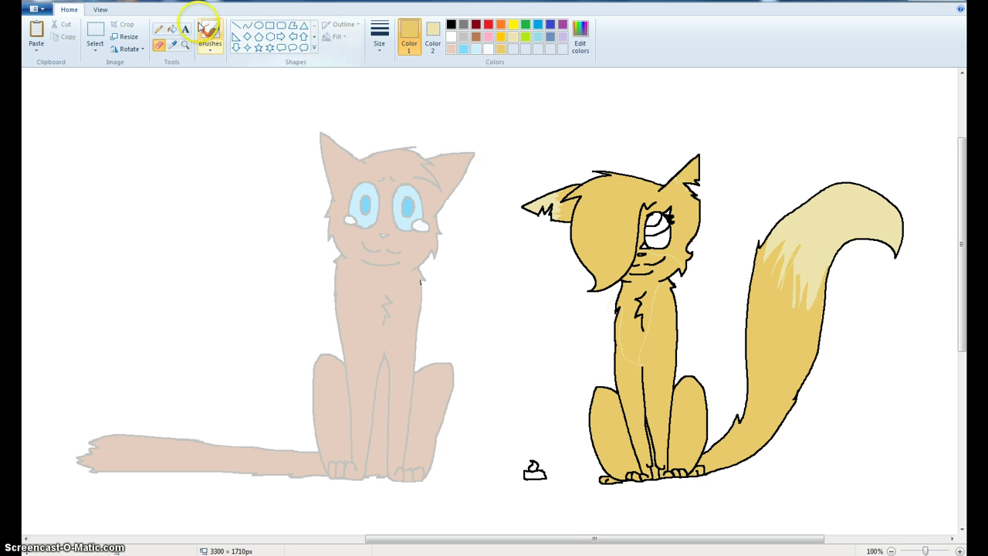
{"action": "left_click", "coordinate": [171, 29]}
{"action": "left_click", "coordinate": [634, 327]}
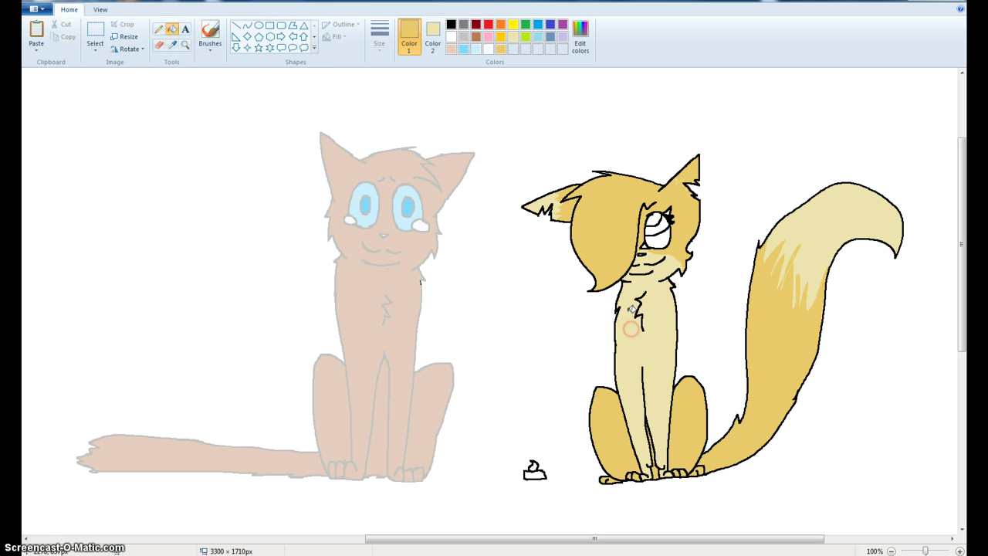
{"action": "key", "text": "ctrl+z"}
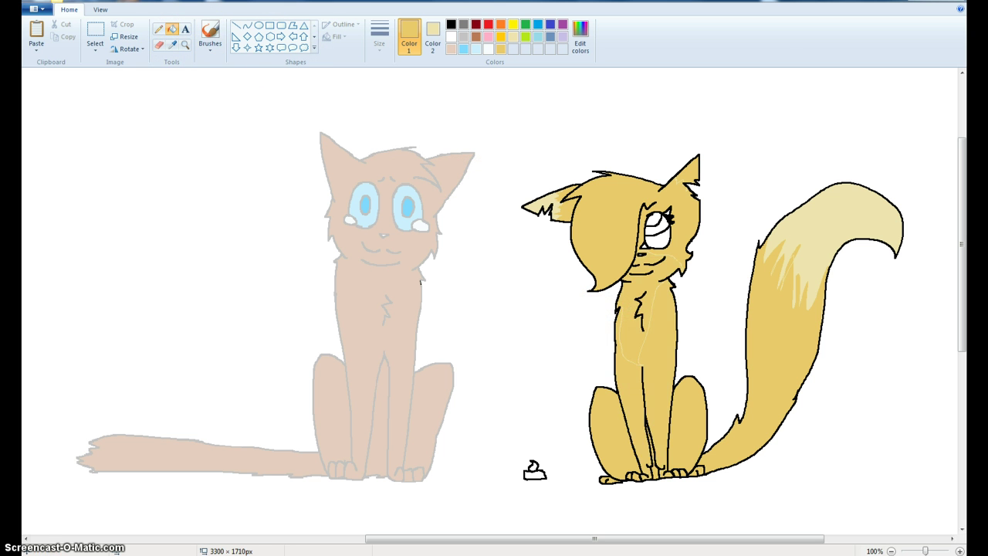
- Redraw the chest marking's outline so it closes against the body lines and fill the chest and muzzle with light yellow
{"action": "left_click", "coordinate": [160, 45]}
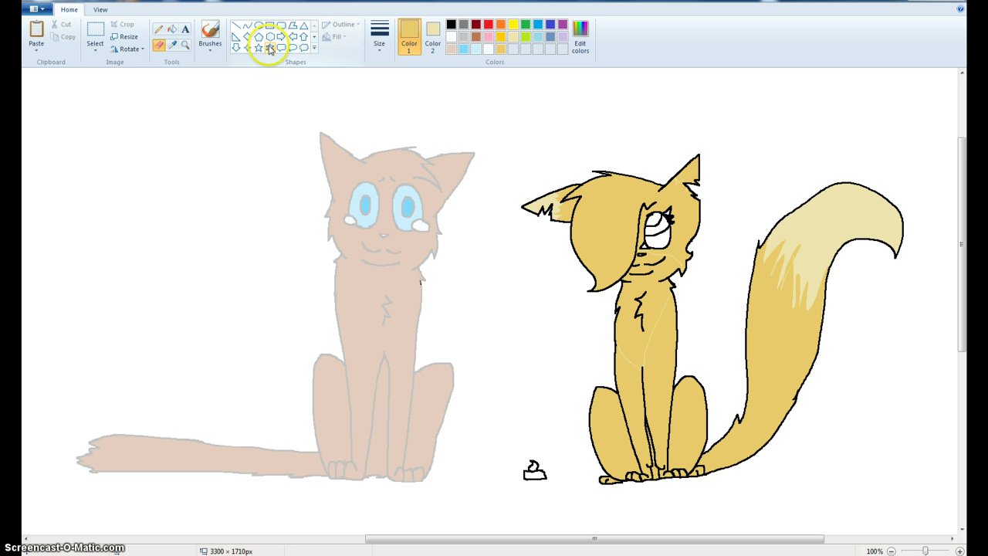
{"action": "left_click", "coordinate": [171, 29]}
{"action": "right_click", "coordinate": [626, 309]}
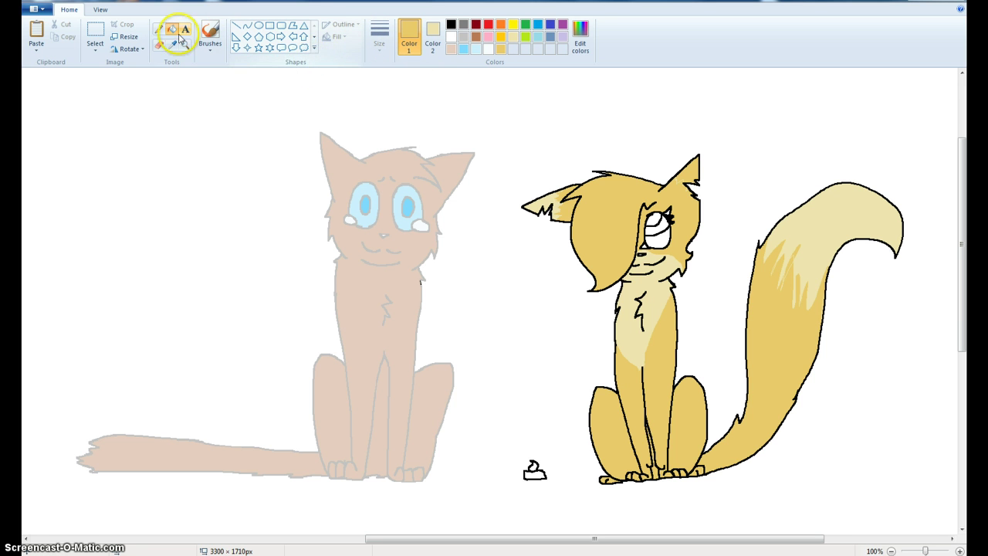
- Draw a jagged light yellow line across the golden cat's bangs and fill the lower part of the bangs with light yellow
{"action": "left_click", "coordinate": [158, 45]}
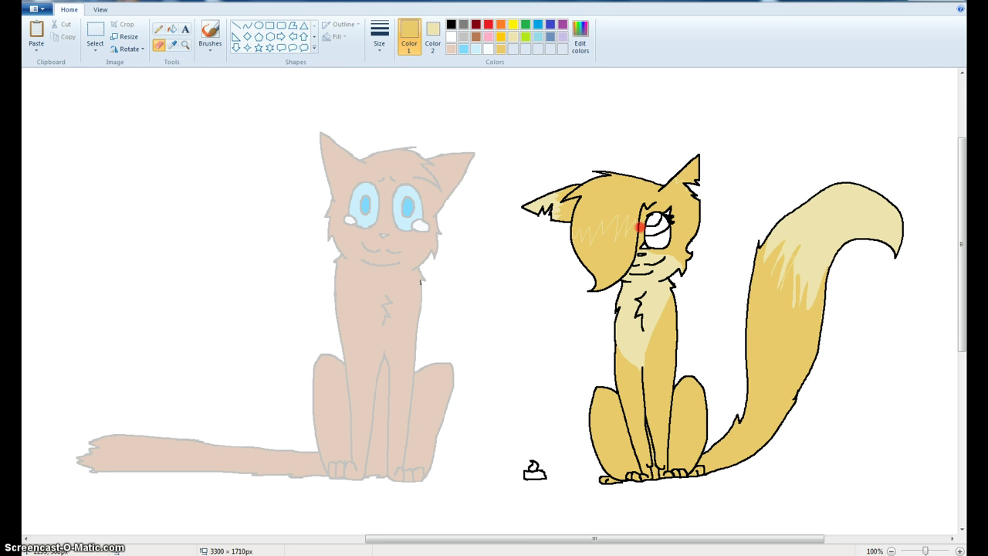
{"action": "left_click", "coordinate": [171, 28]}
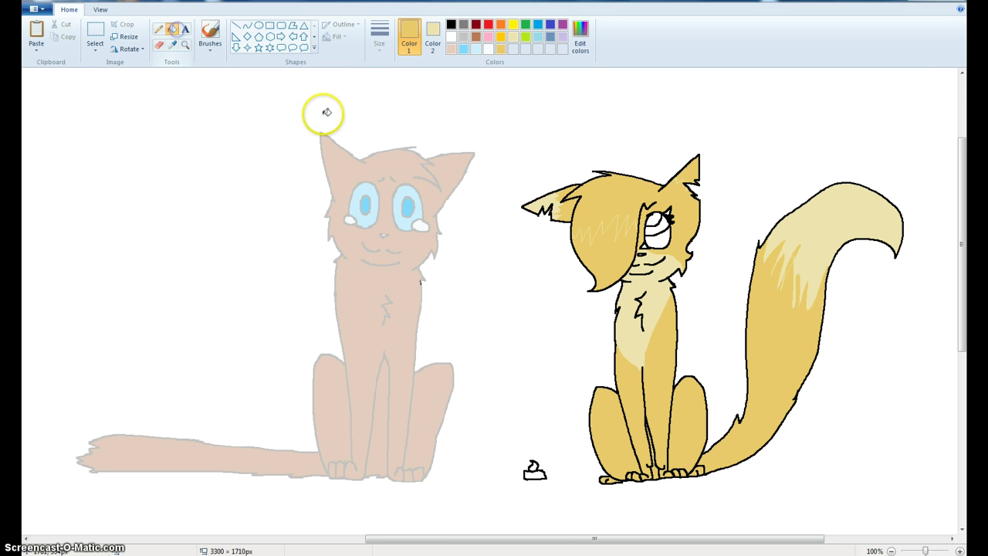
{"action": "right_click", "coordinate": [590, 235]}
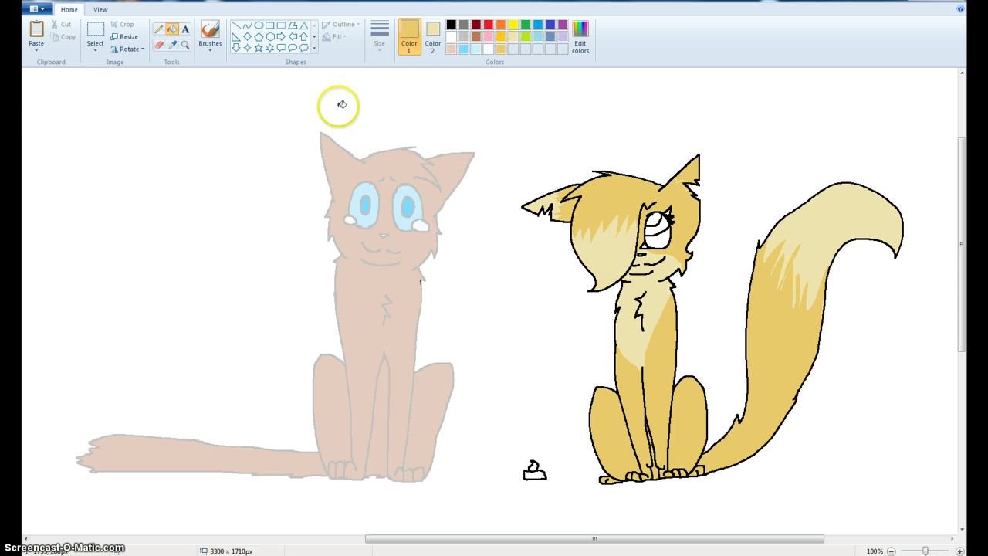
- Fill the upper oval inside the golden cat's eye with the palette's indigo
{"action": "left_click", "coordinate": [160, 45]}
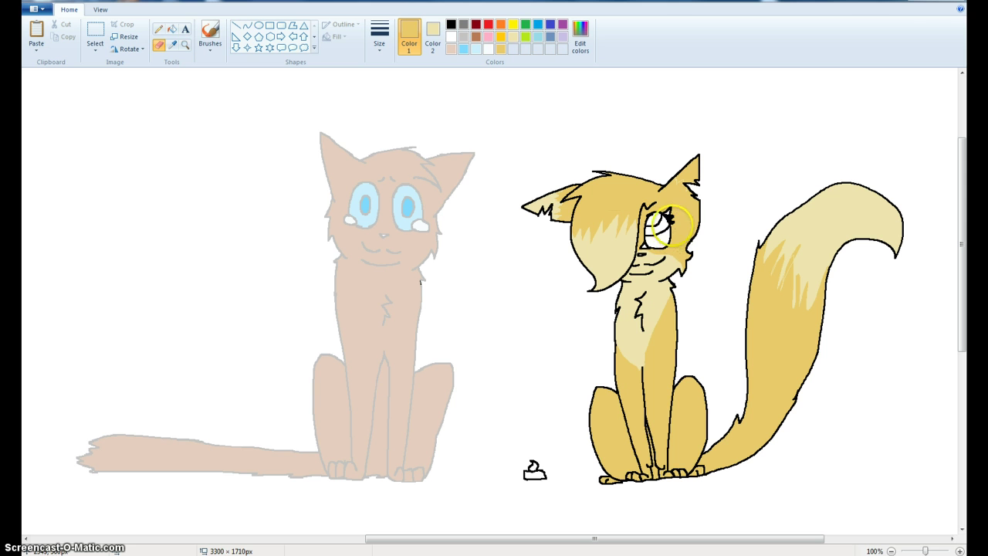
{"action": "left_click", "coordinate": [172, 29]}
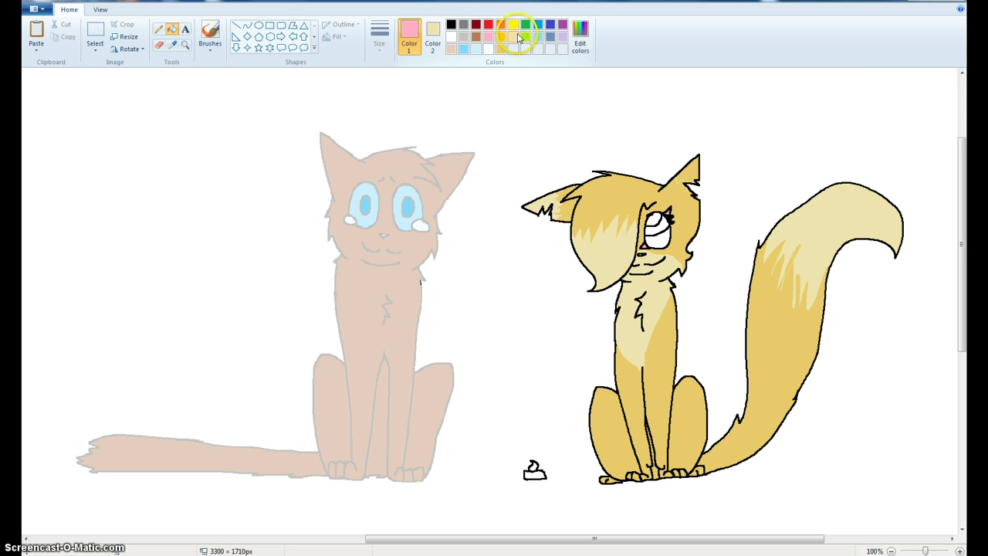
{"action": "left_click", "coordinate": [652, 221]}
- Mix a lighter indigo custom color (Red 111, Green 119, Blue 217) for the golden cat's eye
{"action": "left_click", "coordinate": [584, 51]}
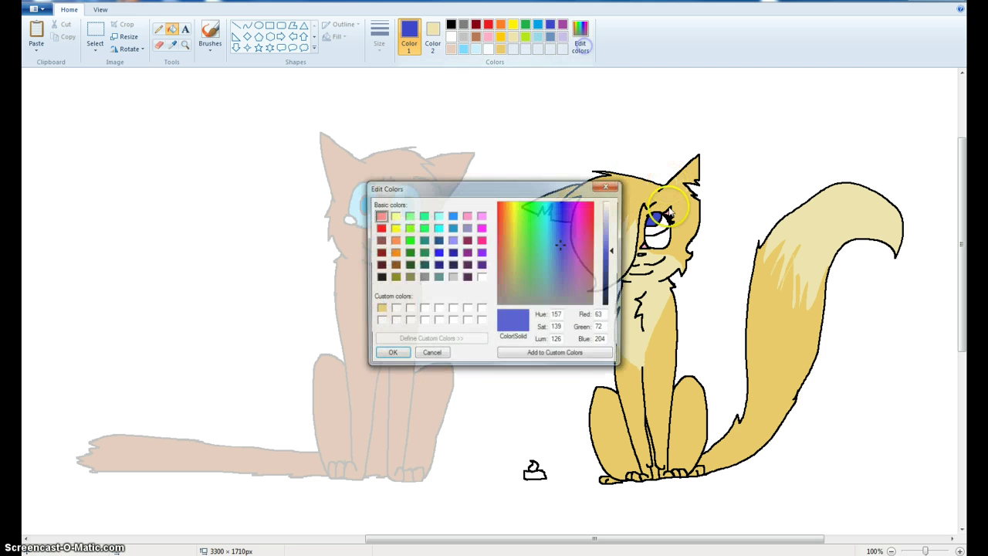
{"action": "left_click", "coordinate": [612, 241]}
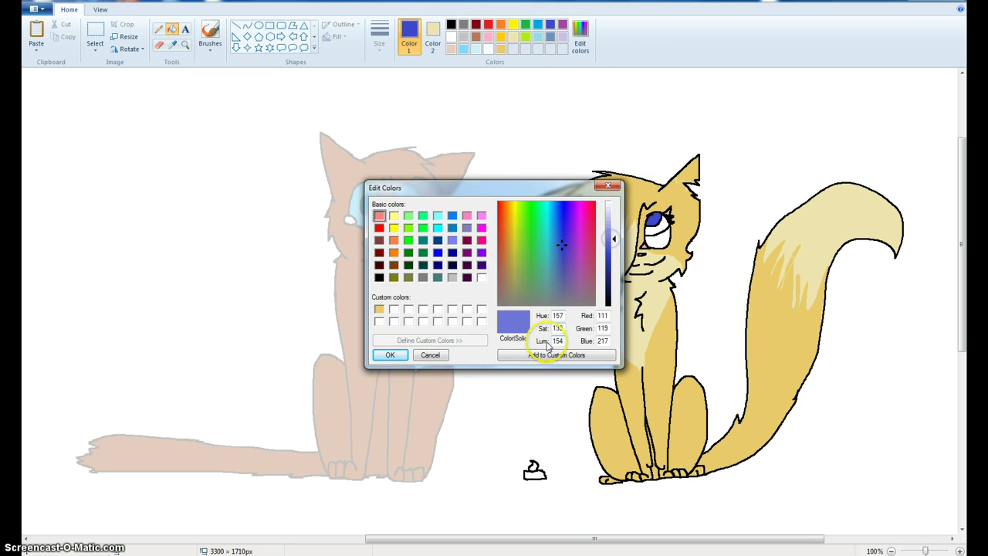
{"action": "left_click", "coordinate": [389, 354]}
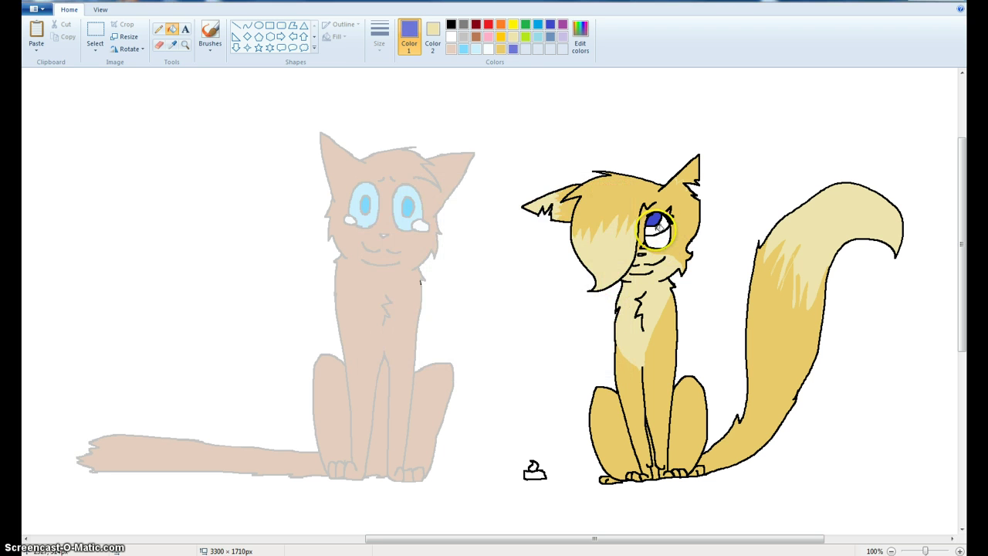
- Fill the golden cat's iris with the lighter indigo and mix a paler custom color (Red 163, Green 168, Blue 231) for its highlights
{"action": "left_click", "coordinate": [656, 223]}
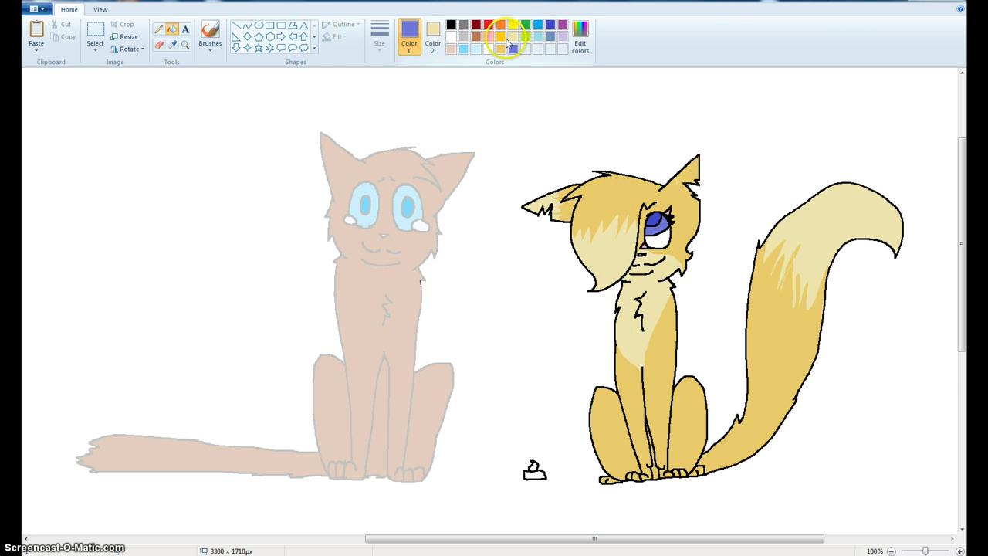
{"action": "left_click", "coordinate": [160, 46]}
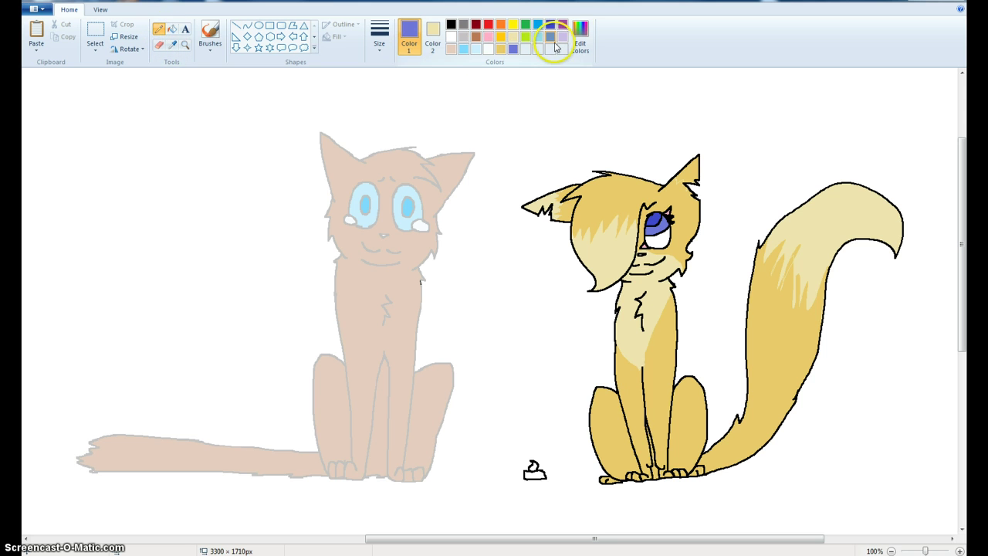
{"action": "left_click", "coordinate": [579, 38]}
{"action": "left_click", "coordinate": [612, 223]}
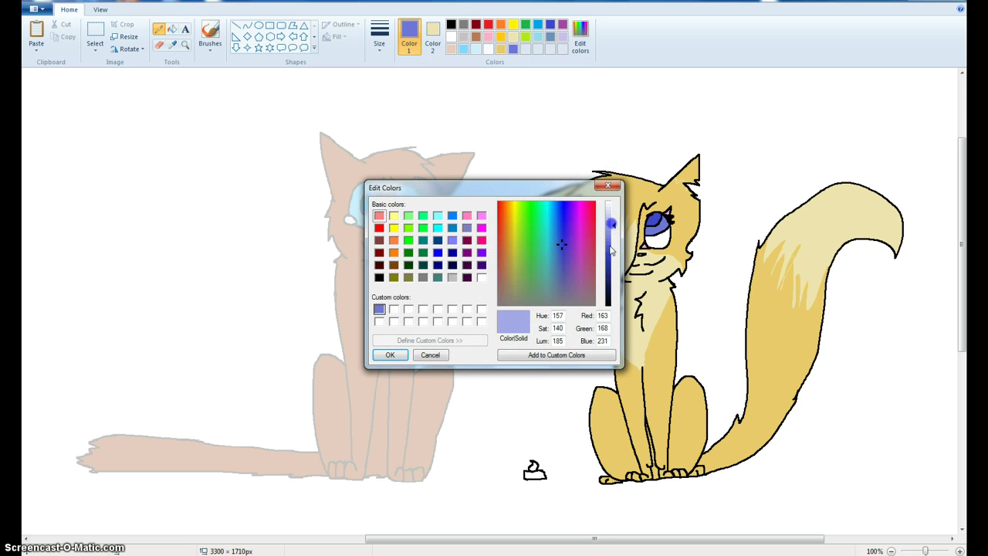
{"action": "left_click", "coordinate": [521, 354]}
{"action": "left_click", "coordinate": [389, 354]}
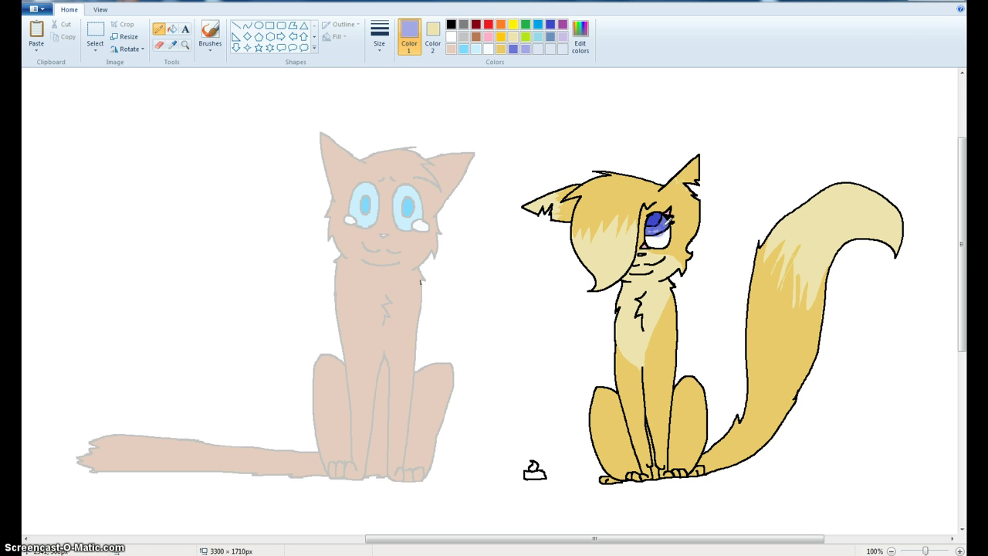
- Mix a darker custom shade from the palette's indigo for shading the golden cat's eye
{"action": "left_click", "coordinate": [551, 26]}
{"action": "left_click", "coordinate": [580, 37]}
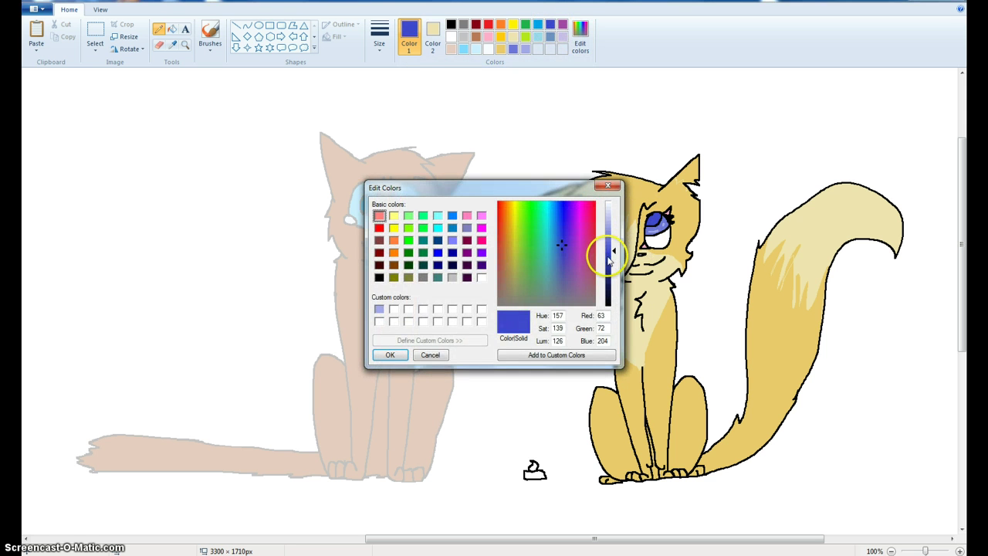
{"action": "left_click", "coordinate": [609, 257]}
{"action": "left_click", "coordinate": [390, 354]}
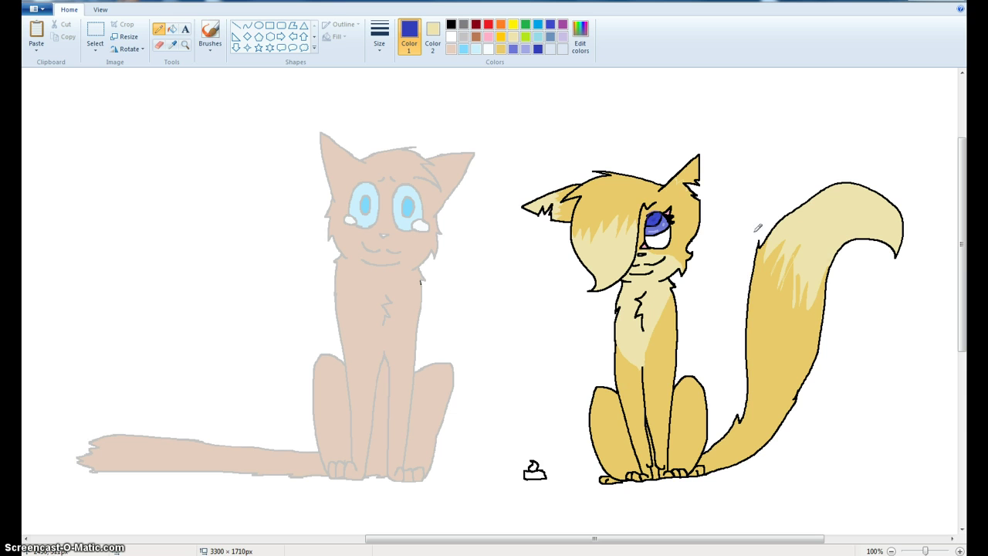
- Fill the base of the small object between the cats with light gray and its flame with orange
{"action": "left_click", "coordinate": [171, 28]}
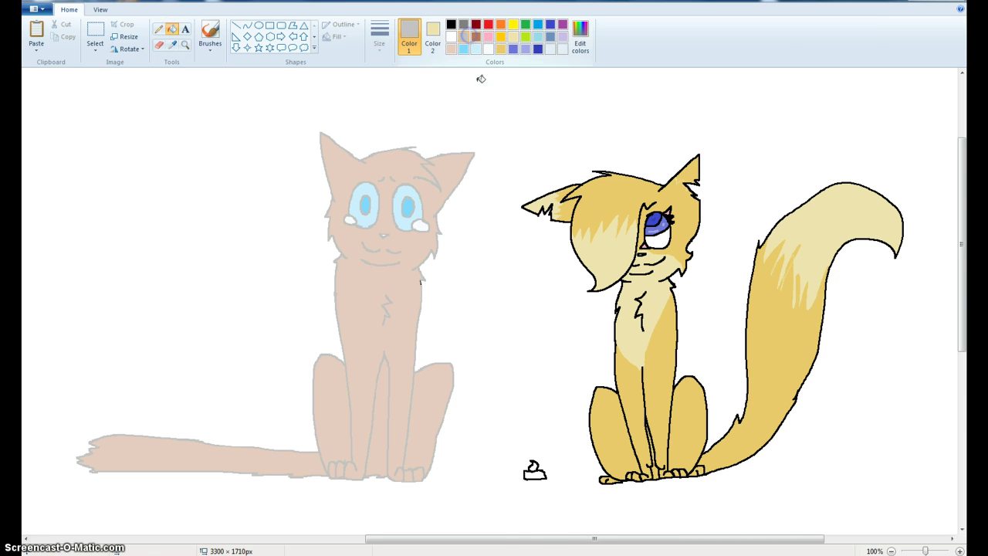
{"action": "left_click", "coordinate": [532, 472]}
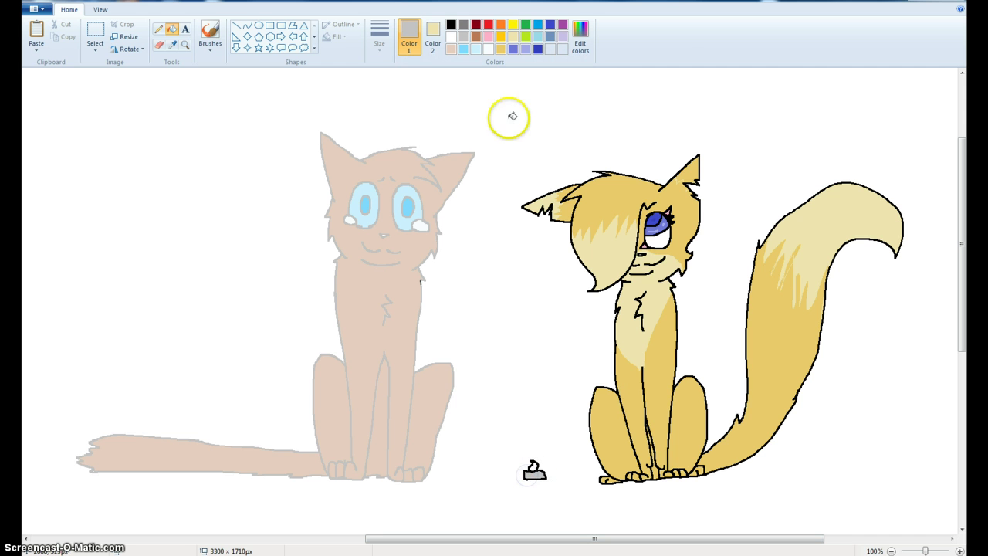
{"action": "left_click", "coordinate": [500, 23]}
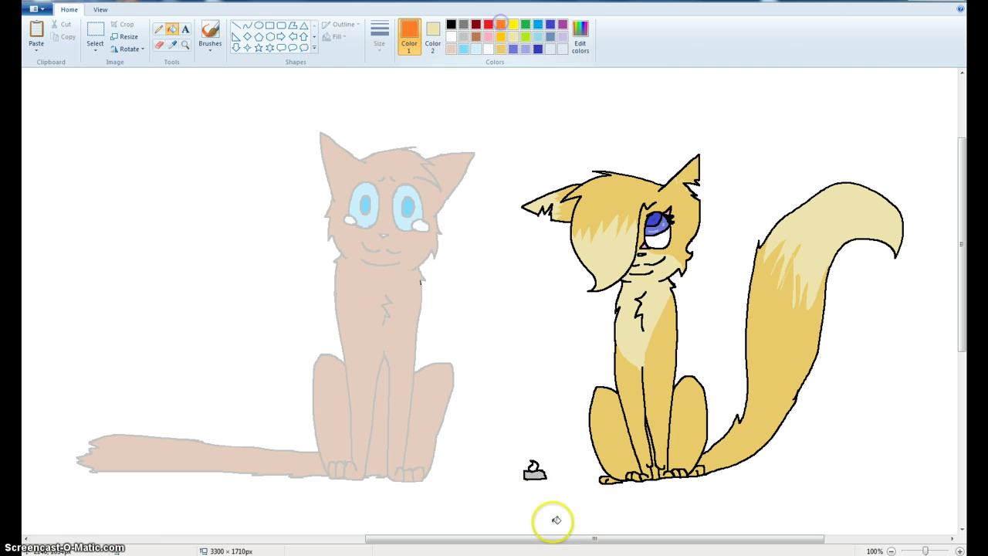
{"action": "left_click", "coordinate": [532, 466]}
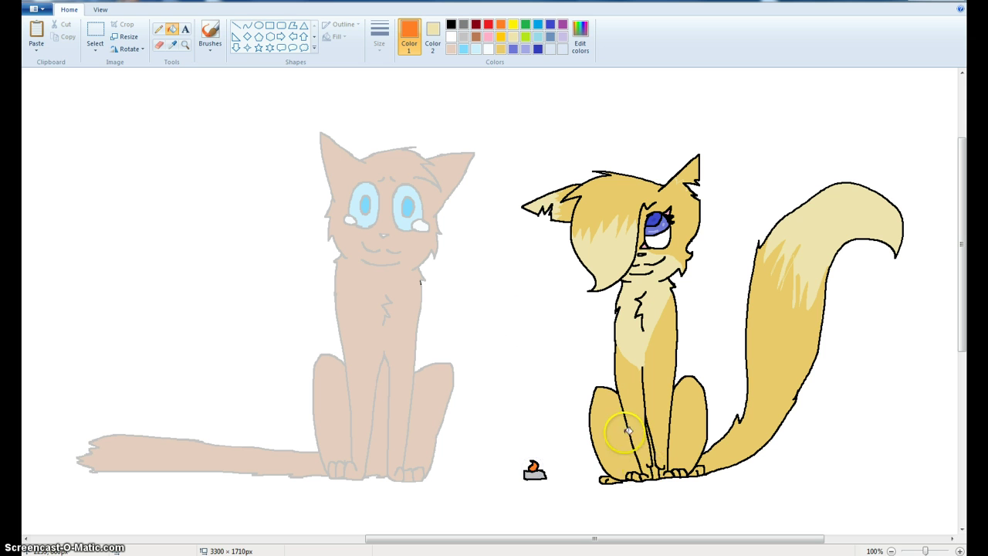
- Try filling the white background with light turquoise, and undo the fill
{"action": "left_click", "coordinate": [100, 9]}
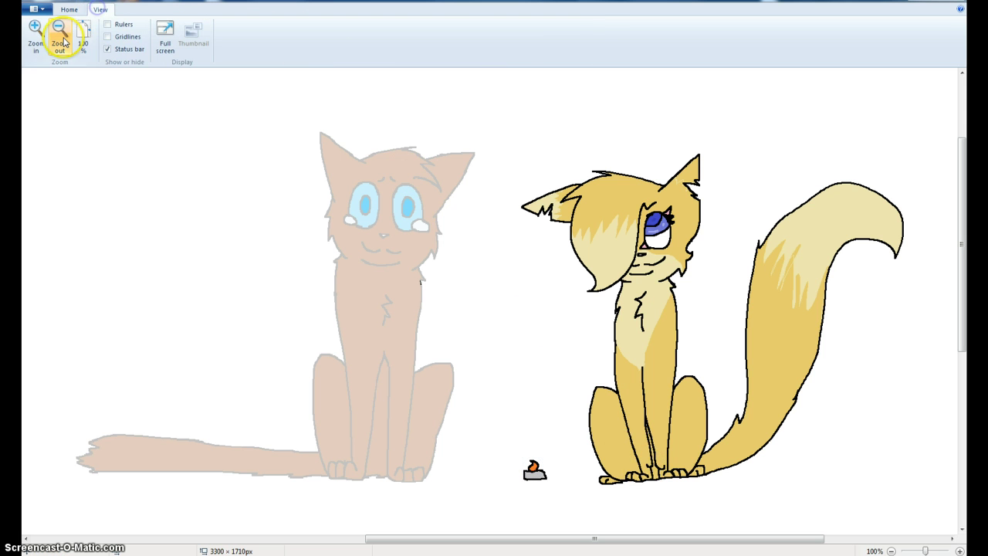
{"action": "left_click", "coordinate": [61, 38]}
{"action": "left_click", "coordinate": [60, 39]}
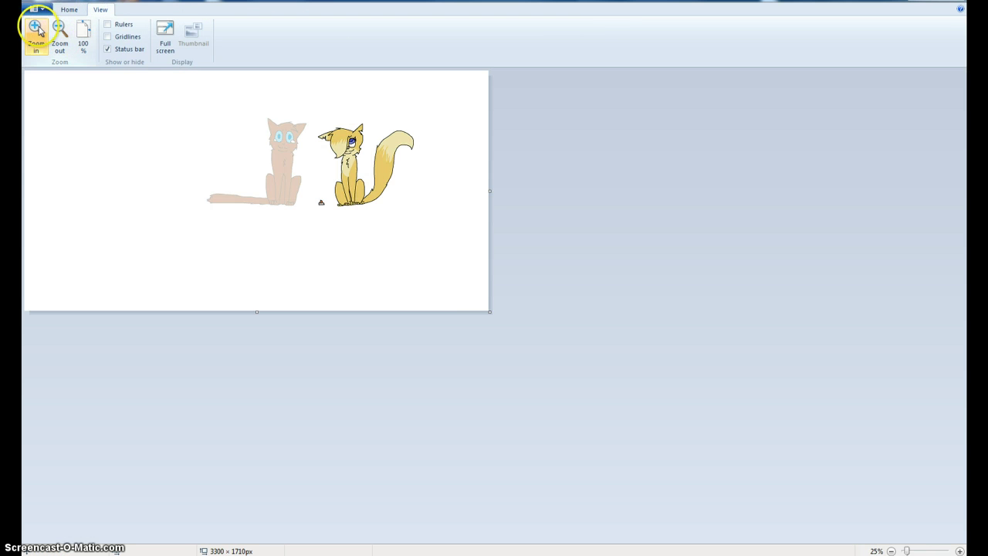
{"action": "left_click", "coordinate": [37, 31]}
{"action": "left_click", "coordinate": [68, 9]}
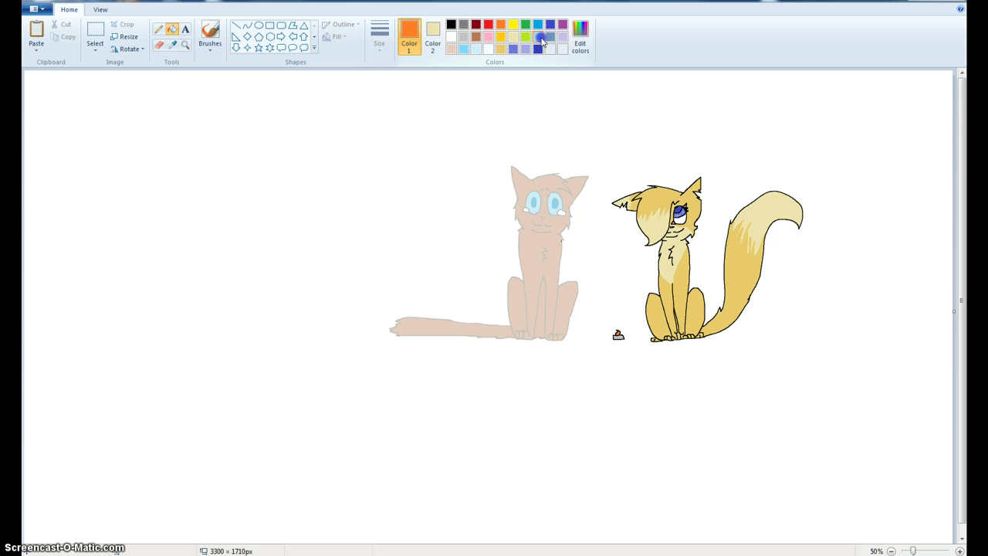
{"action": "left_click", "coordinate": [608, 115]}
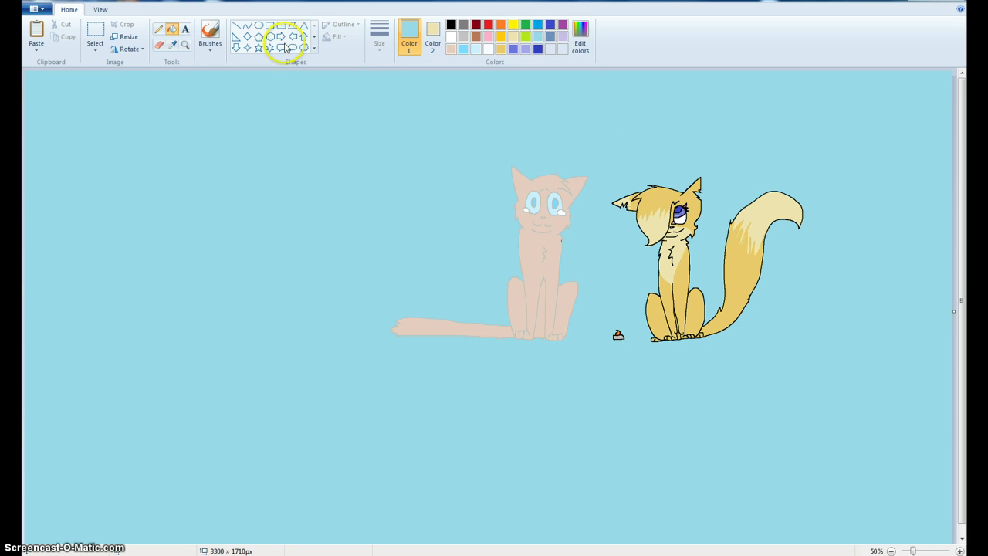
{"action": "left_click", "coordinate": [74, 2]}
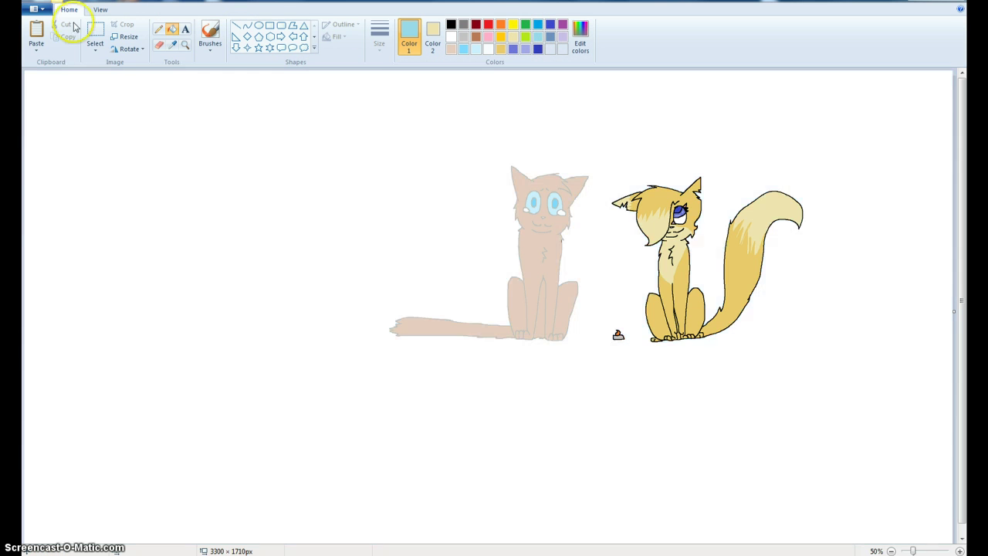
- Switch to the YouTube music video, restart it from the beginning, and return to the drawing in Paint
{"action": "left_click", "coordinate": [177, 554]}
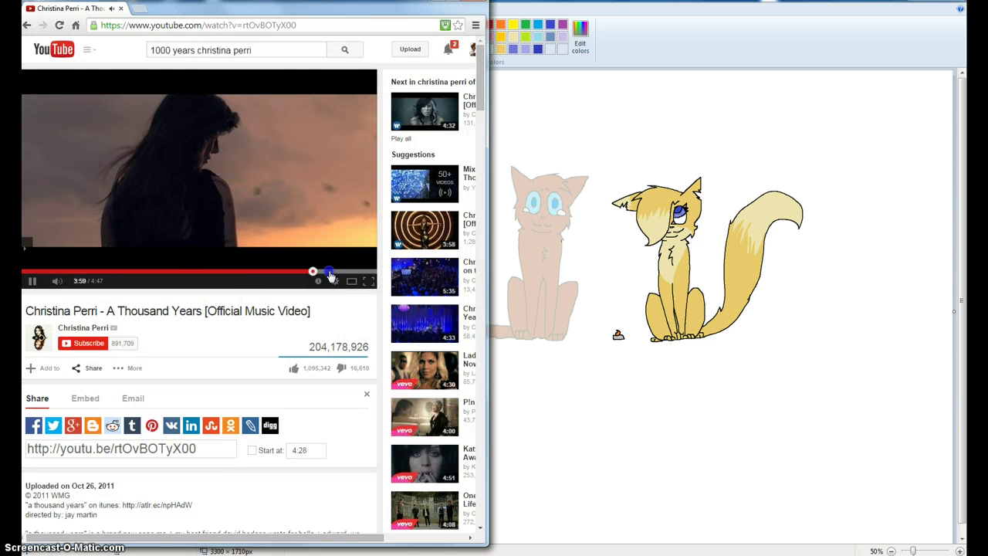
{"action": "left_click_drag", "start_coordinate": [330, 271], "coordinate": [23, 271]}
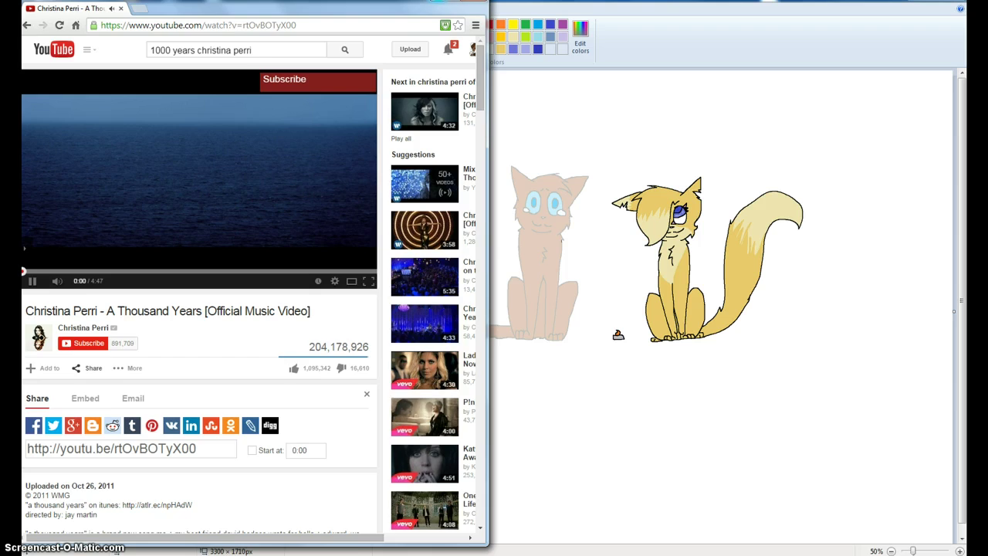
{"action": "key", "text": "super+Down"}
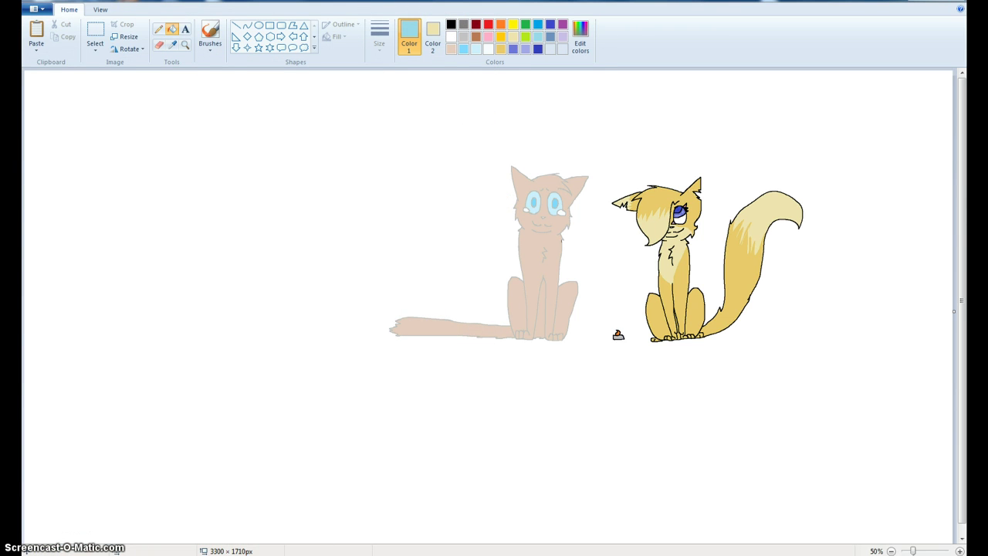
- Enclose both cats and the small flame object in a free-form selection and move them toward the canvas's left edge
{"action": "left_click", "coordinate": [95, 44]}
{"action": "left_click", "coordinate": [94, 87]}
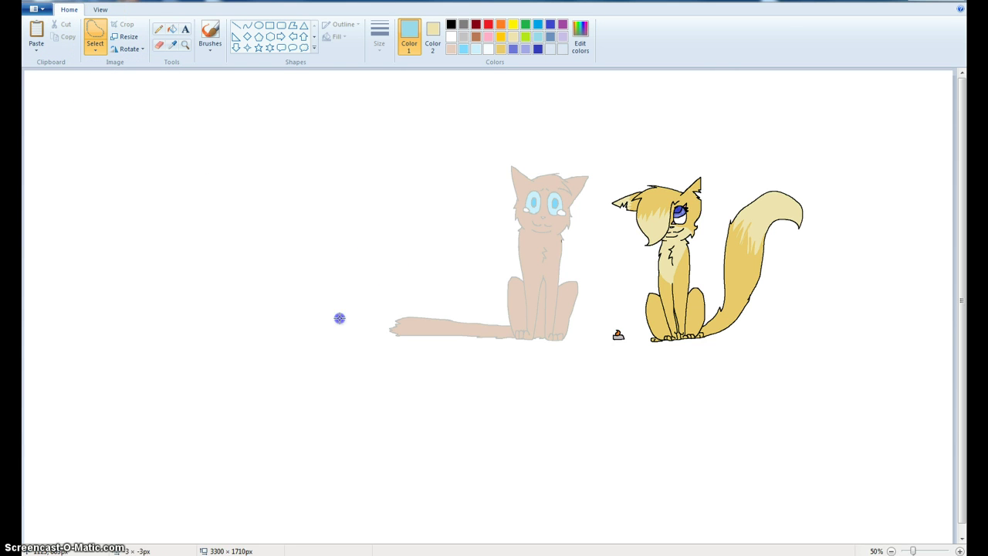
{"action": "mouse_move", "coordinate": [340, 318]}
{"action": "left_mouse_down"}
{"action": "mouse_move", "coordinate": [556, 110]}
{"action": "mouse_move", "coordinate": [678, 122]}
{"action": "mouse_move", "coordinate": [801, 211]}
{"action": "mouse_move", "coordinate": [830, 271]}
{"action": "mouse_move", "coordinate": [700, 432]}
{"action": "left_mouse_up"}
{"action": "left_click", "coordinate": [901, 288]}
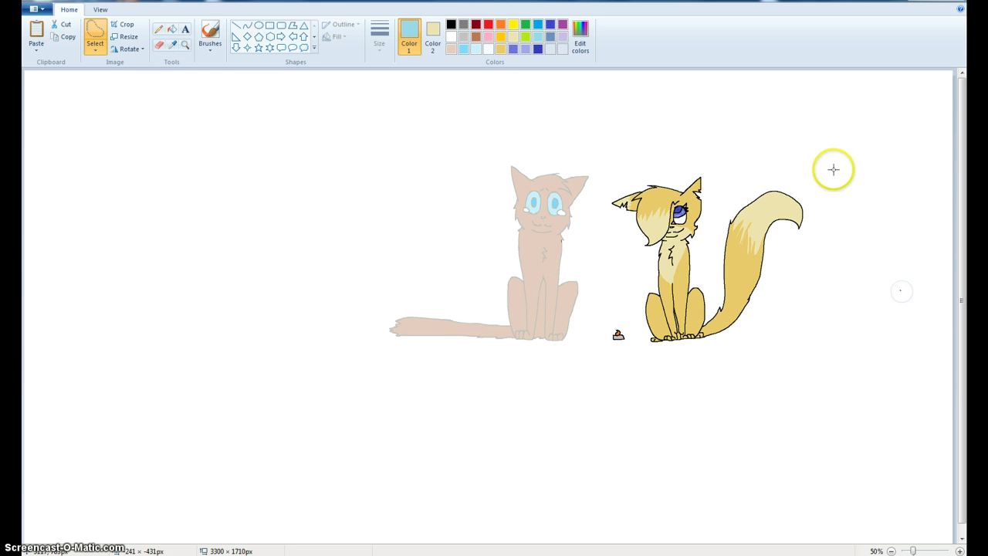
{"action": "mouse_move", "coordinate": [834, 169]}
{"action": "left_mouse_down"}
{"action": "mouse_move", "coordinate": [489, 135]}
{"action": "mouse_move", "coordinate": [228, 219]}
{"action": "mouse_move", "coordinate": [175, 346]}
{"action": "mouse_move", "coordinate": [550, 482]}
{"action": "mouse_move", "coordinate": [751, 356]}
{"action": "mouse_move", "coordinate": [889, 227]}
{"action": "mouse_move", "coordinate": [818, 224]}
{"action": "left_mouse_up"}
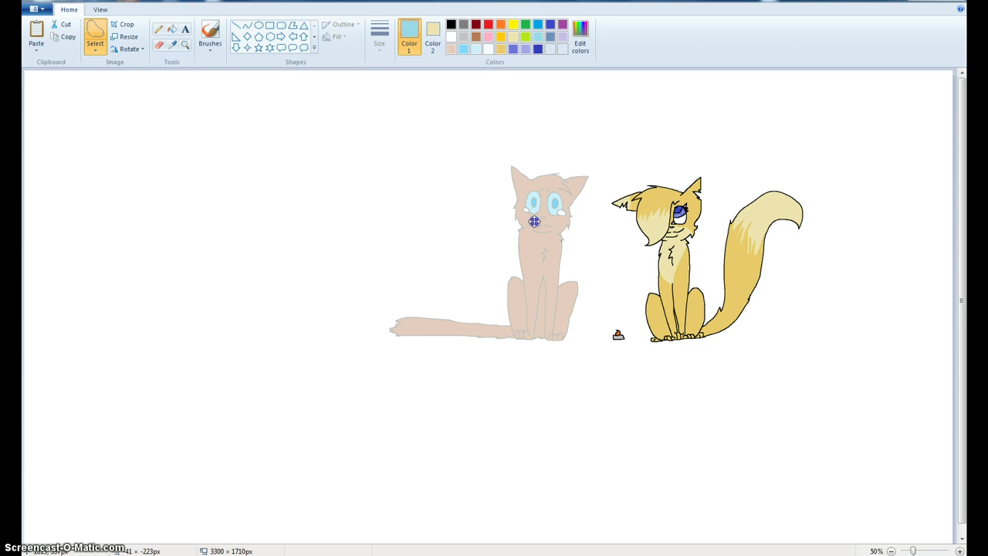
{"action": "left_click_drag", "start_coordinate": [534, 222], "coordinate": [470, 214]}
- Fill the light yellow area left behind by the moved selection with white
{"action": "left_click", "coordinate": [170, 31]}
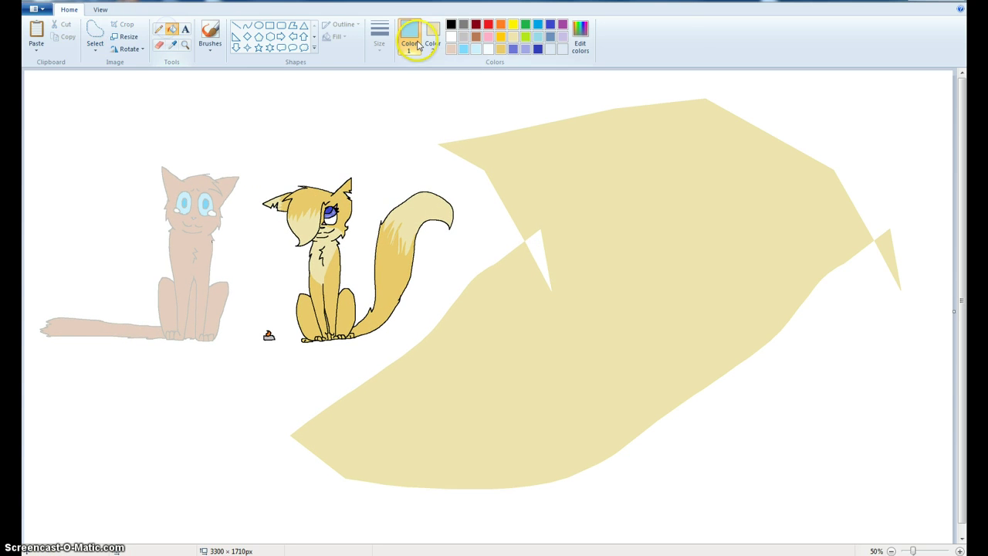
{"action": "left_click", "coordinate": [450, 36]}
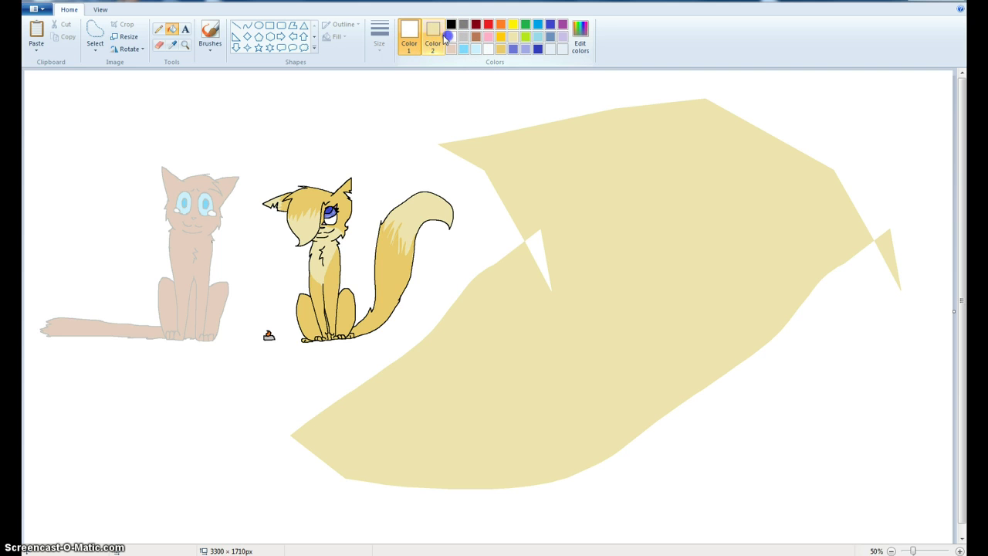
{"action": "left_click", "coordinate": [540, 169]}
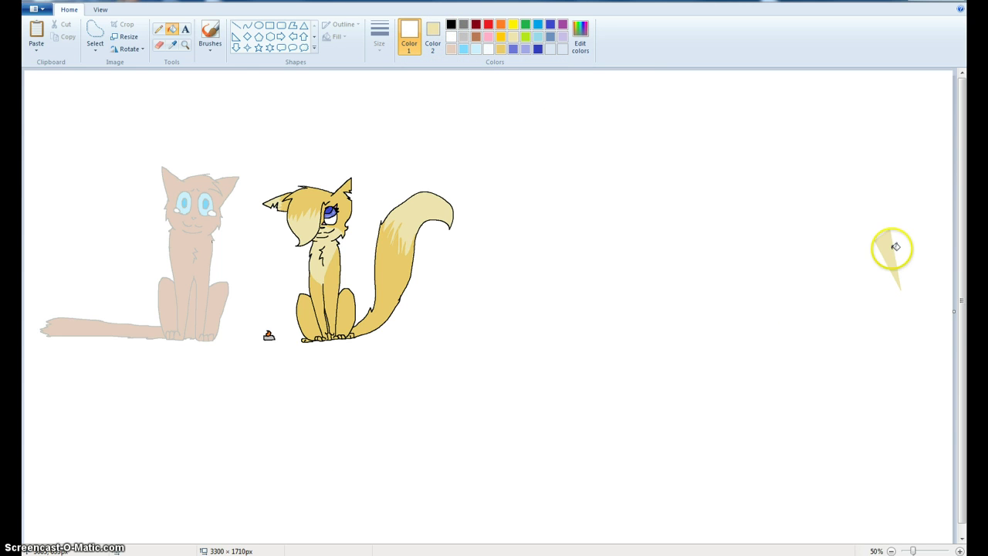
- Shrink the canvas to 1828 × 1120 px, trimming the empty space below and to the right of the cats
{"action": "left_click", "coordinate": [100, 9]}
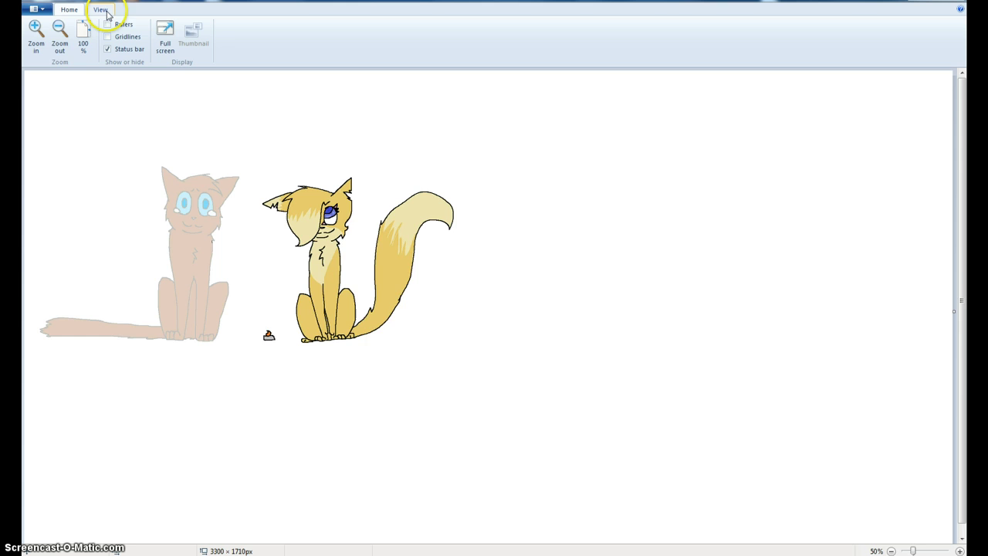
{"action": "left_click", "coordinate": [59, 30]}
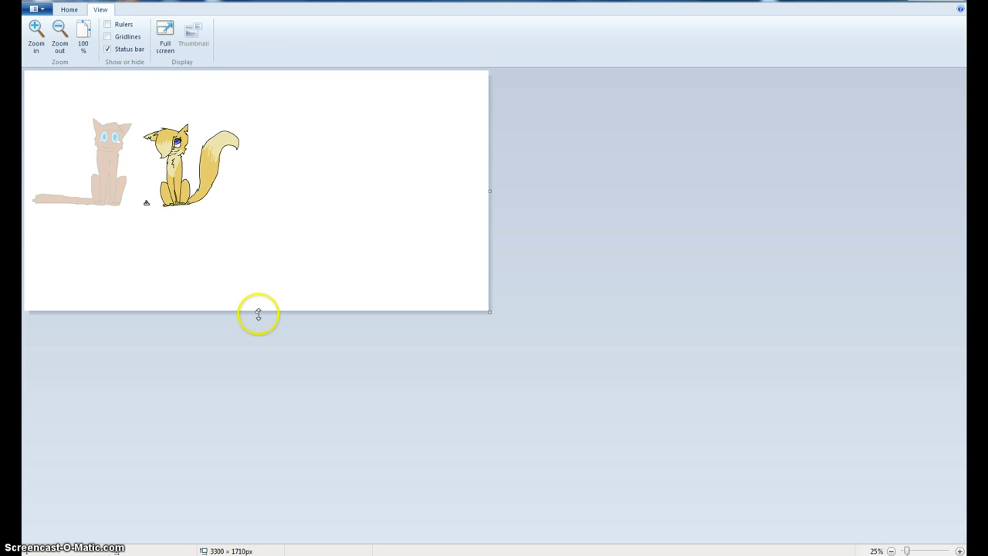
{"action": "left_click_drag", "start_coordinate": [258, 313], "coordinate": [260, 228]}
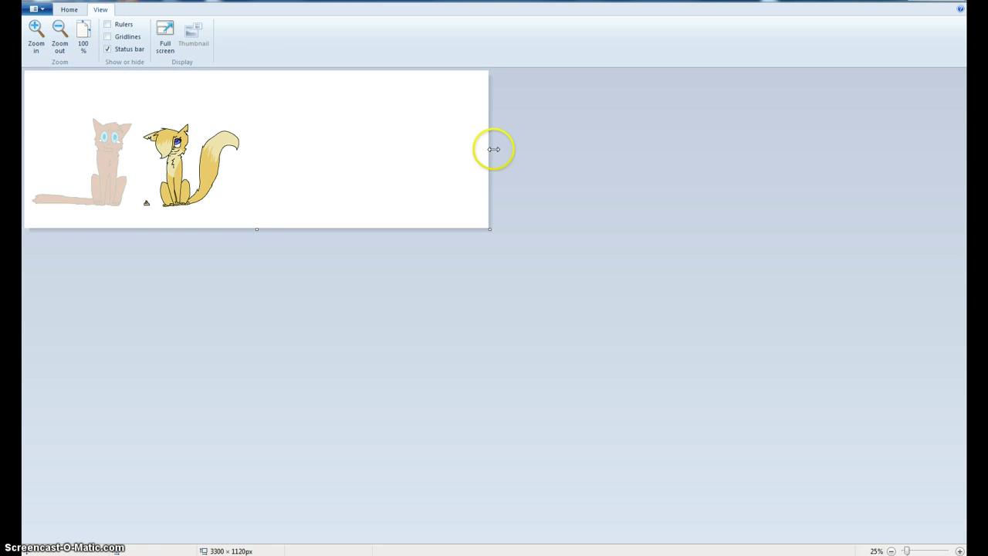
{"action": "left_click_drag", "start_coordinate": [494, 149], "coordinate": [282, 150]}
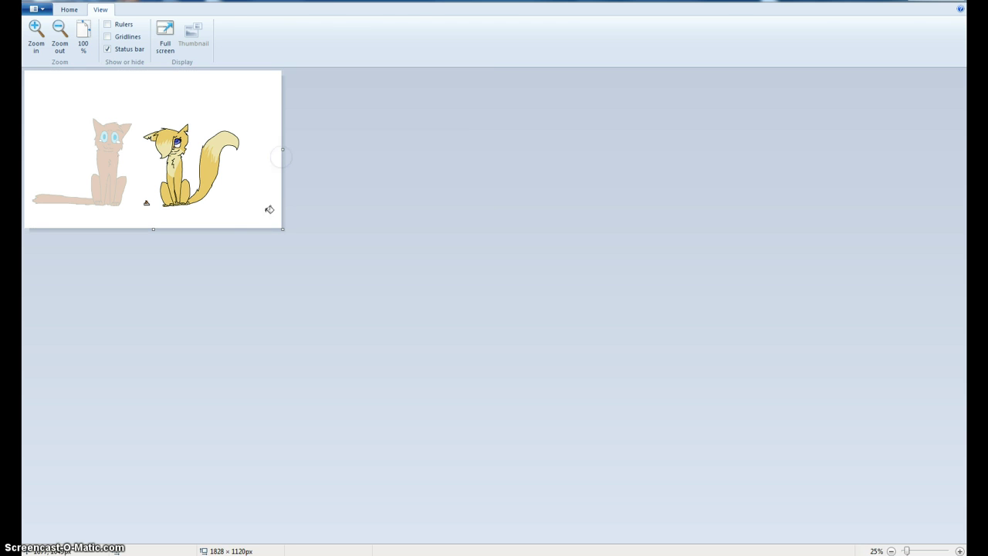
- Try filling the background around the cats with the dark indigo custom color, and undo the fill
{"action": "left_click", "coordinate": [68, 11]}
{"action": "left_click", "coordinate": [101, 10]}
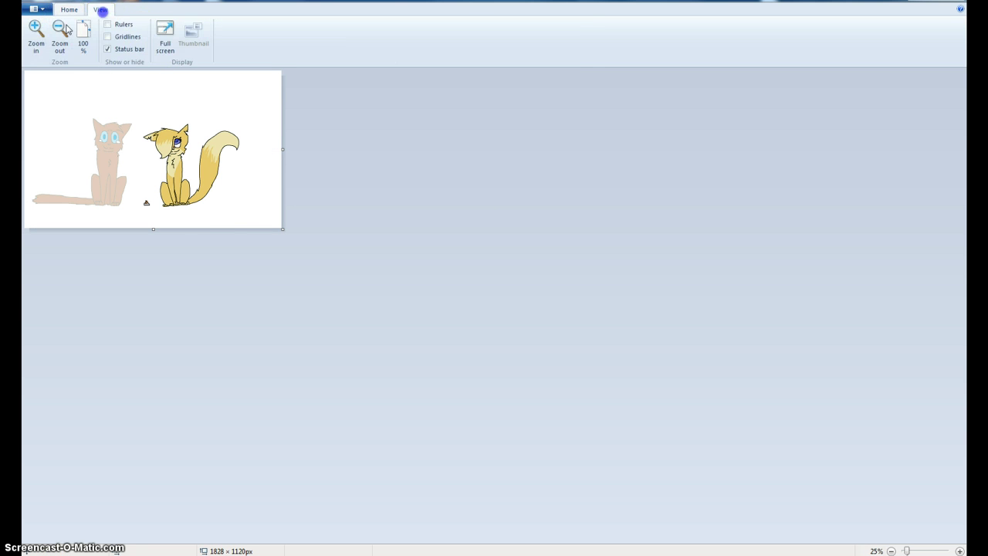
{"action": "left_click", "coordinate": [36, 31]}
{"action": "left_click", "coordinate": [35, 31]}
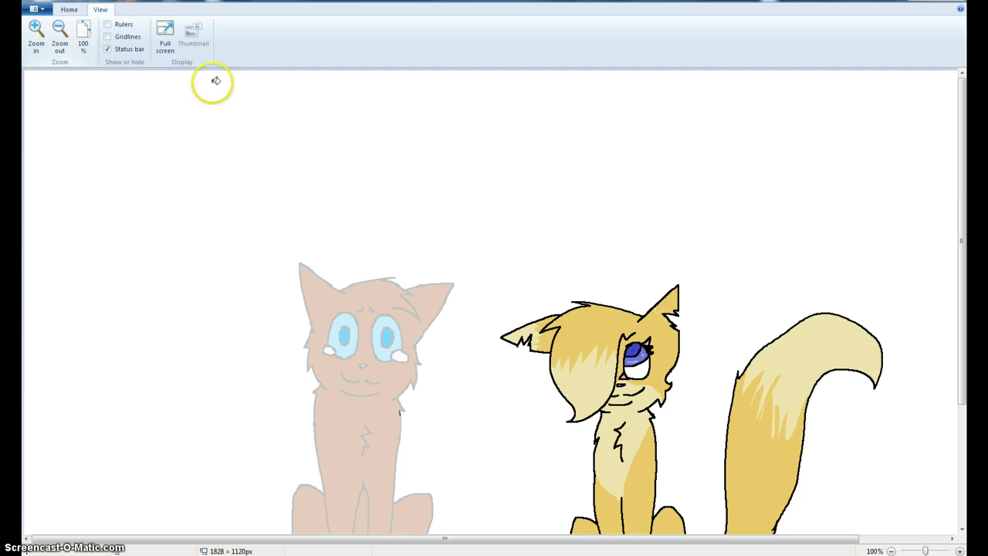
{"action": "scroll", "coordinate": [281, 124], "scroll_direction": "down", "scroll_amount": 5}
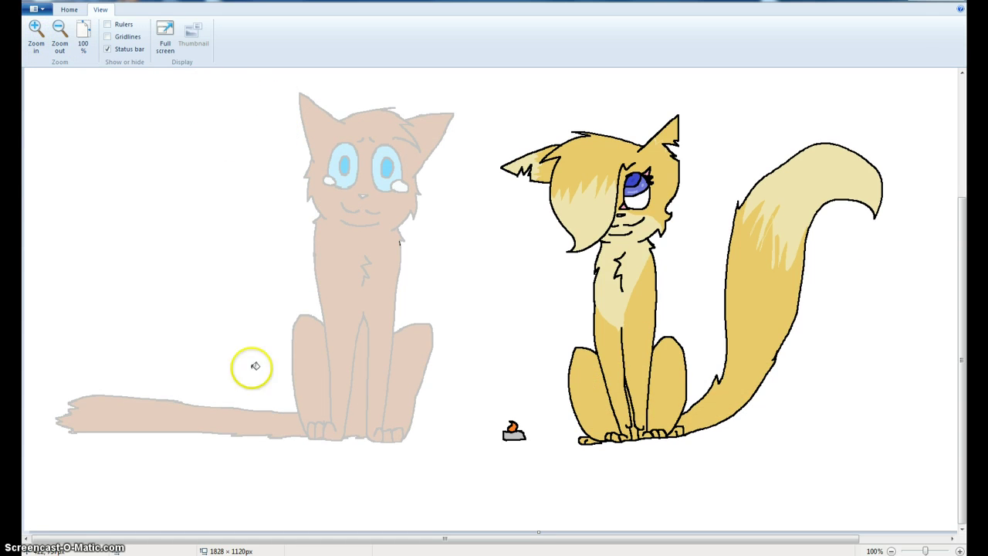
{"action": "left_click", "coordinate": [69, 9]}
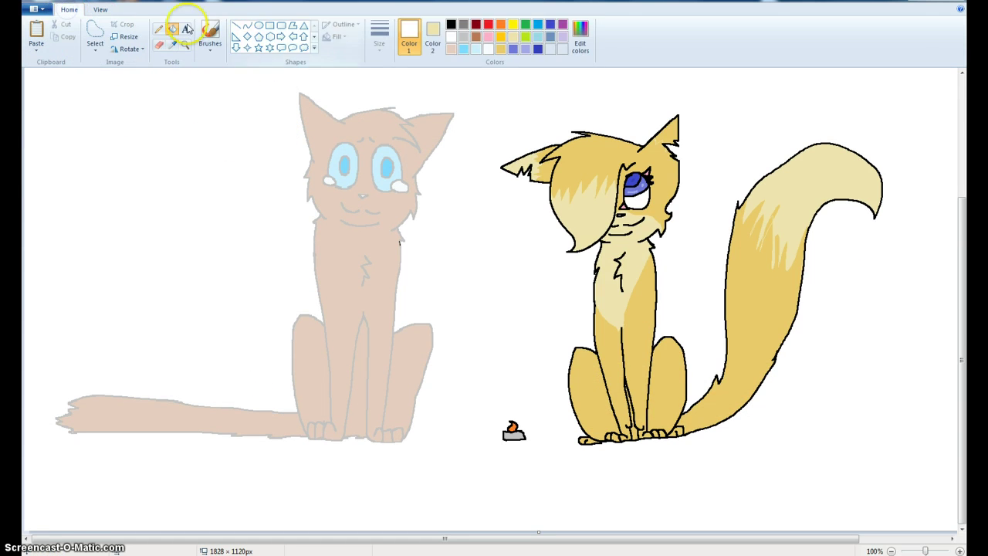
{"action": "left_click", "coordinate": [537, 48]}
{"action": "left_click", "coordinate": [514, 99]}
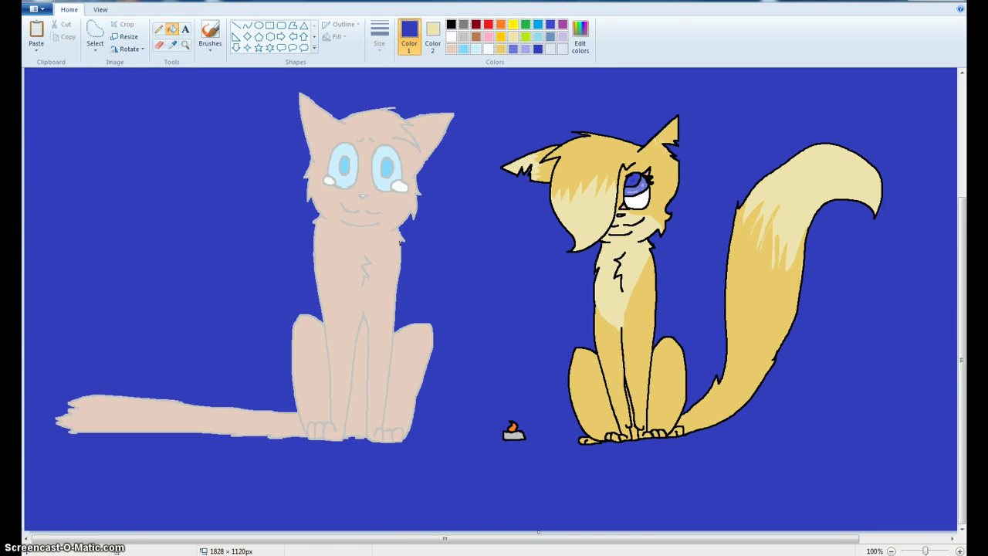
{"action": "key", "text": "ctrl+z"}
- Draw light gray five-point star outlines on the pink cat's upper body: either side of the chest, the forehead and the right ear
{"action": "left_click", "coordinate": [259, 48]}
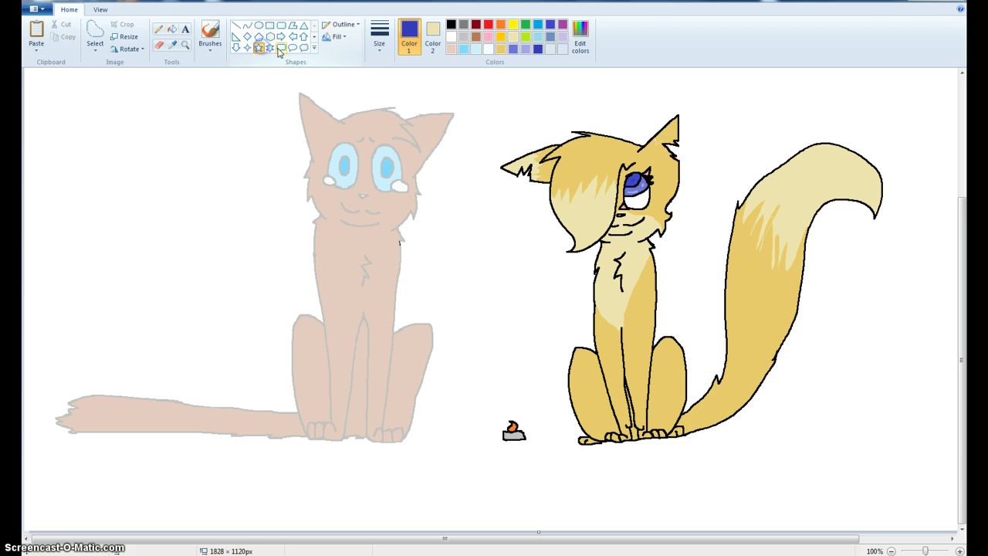
{"action": "left_click", "coordinate": [462, 37]}
{"action": "left_click_drag", "start_coordinate": [400, 241], "coordinate": [415, 260]}
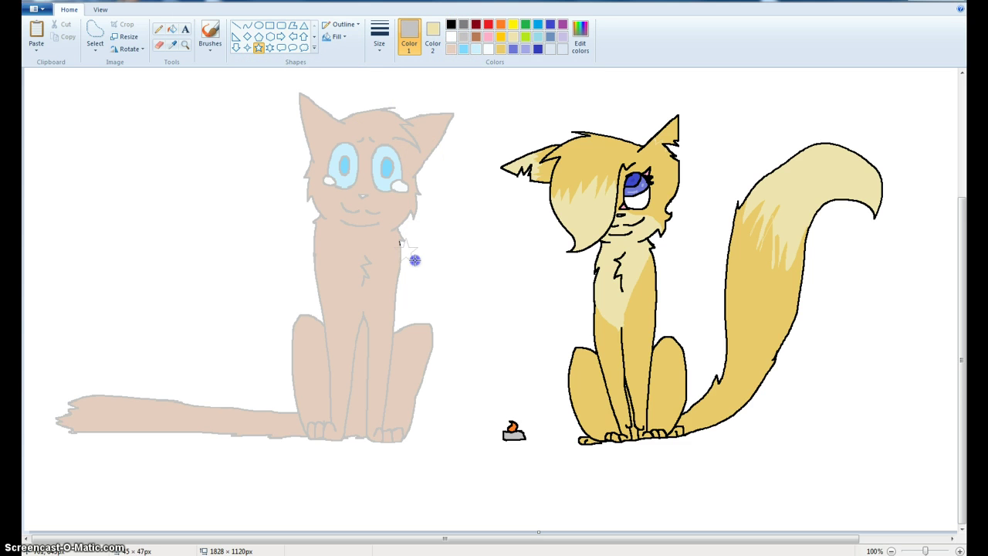
{"action": "left_click_drag", "start_coordinate": [278, 228], "coordinate": [314, 262]}
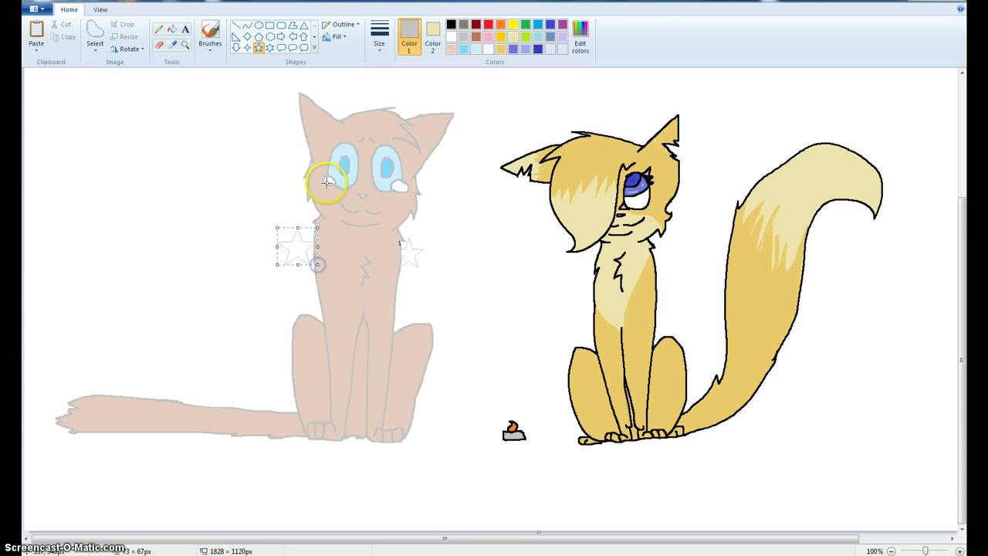
{"action": "left_click", "coordinate": [347, 129]}
{"action": "left_click_drag", "start_coordinate": [433, 118], "coordinate": [469, 151]}
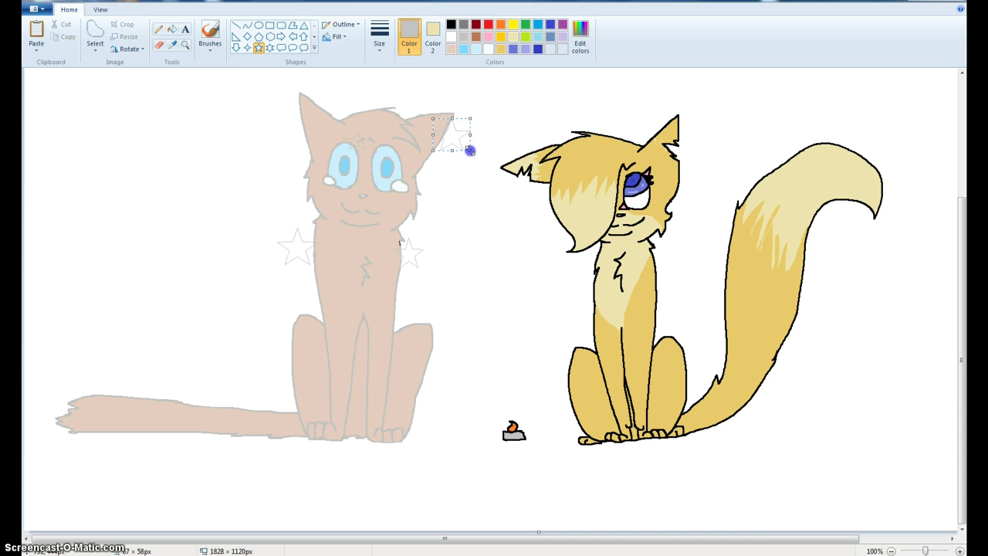
- Add more light gray star outlines on the pink cat's front leg, right paw, below its feet, and on and around its tail
{"action": "left_click", "coordinate": [316, 351]}
{"action": "left_click_drag", "start_coordinate": [338, 324], "coordinate": [339, 324]}
{"action": "left_click_drag", "start_coordinate": [384, 394], "coordinate": [419, 421]}
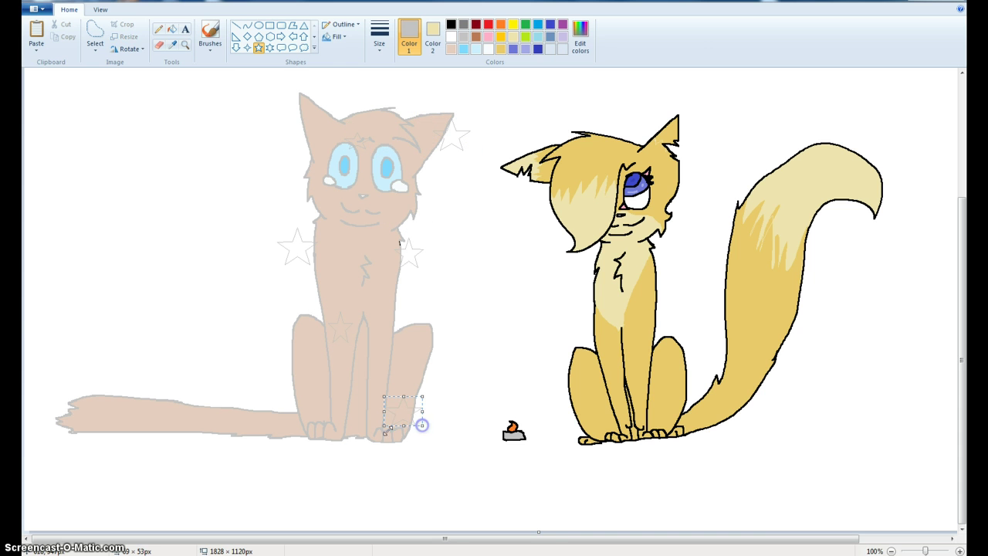
{"action": "left_click_drag", "start_coordinate": [300, 435], "coordinate": [327, 452]}
{"action": "left_click_drag", "start_coordinate": [226, 397], "coordinate": [243, 419]}
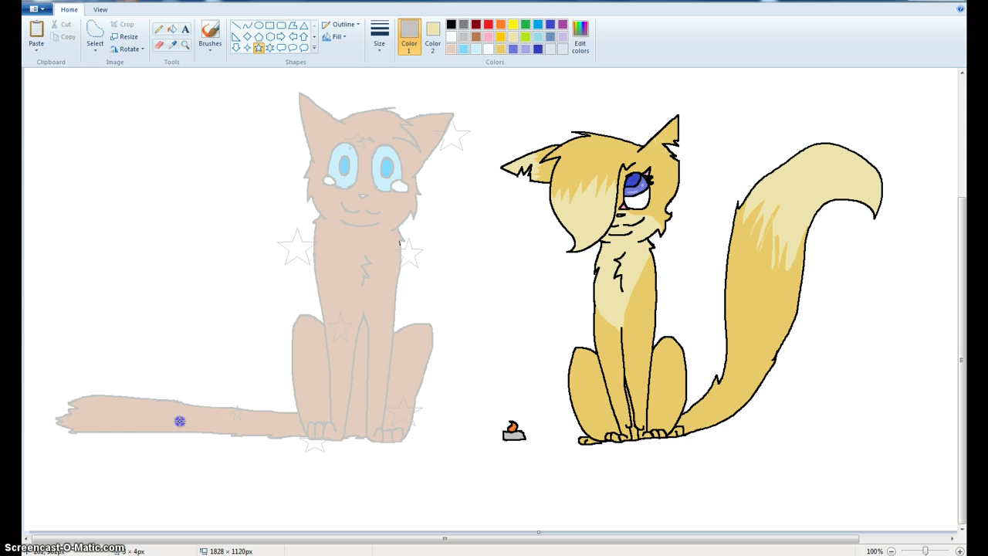
{"action": "left_click_drag", "start_coordinate": [121, 372], "coordinate": [148, 446]}
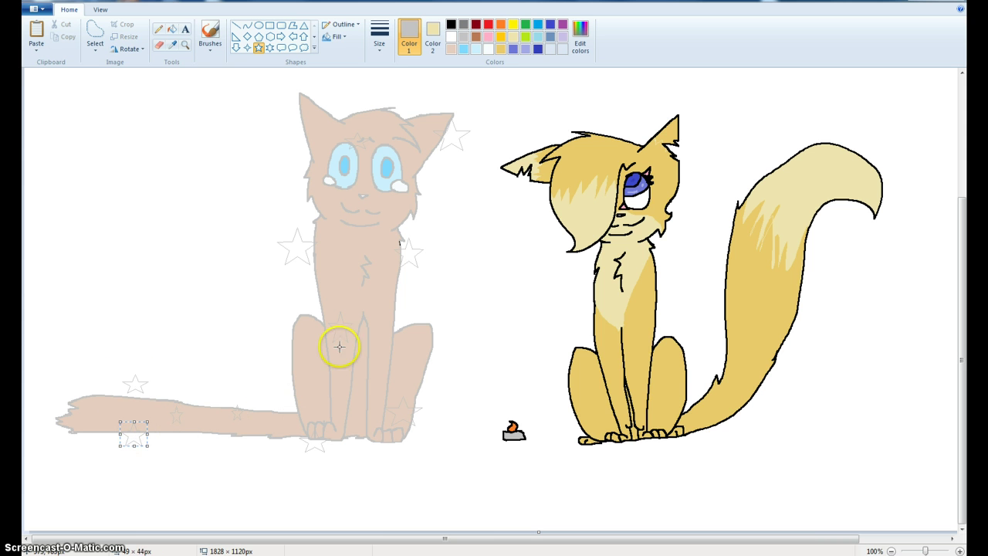
{"action": "left_click", "coordinate": [489, 304]}
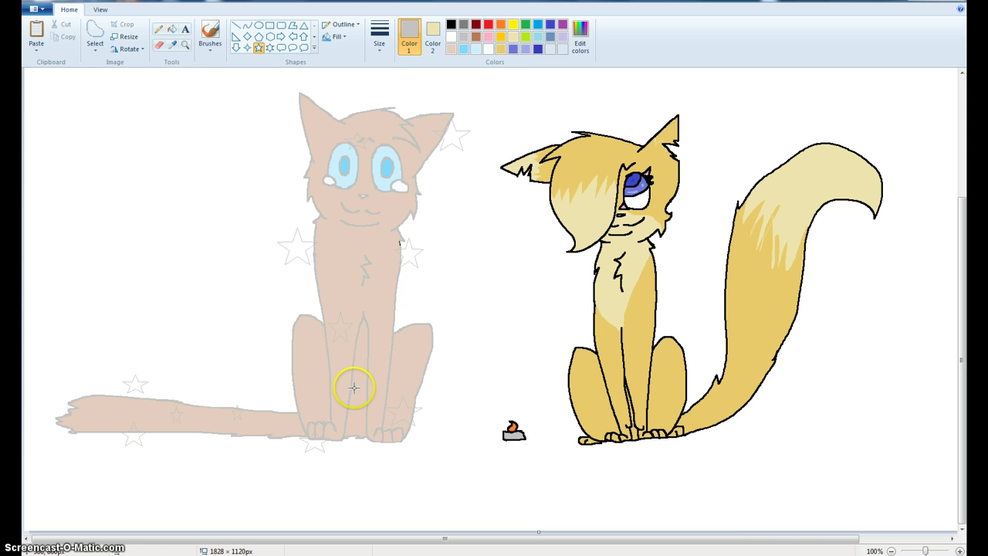
{"action": "left_click", "coordinate": [172, 29]}
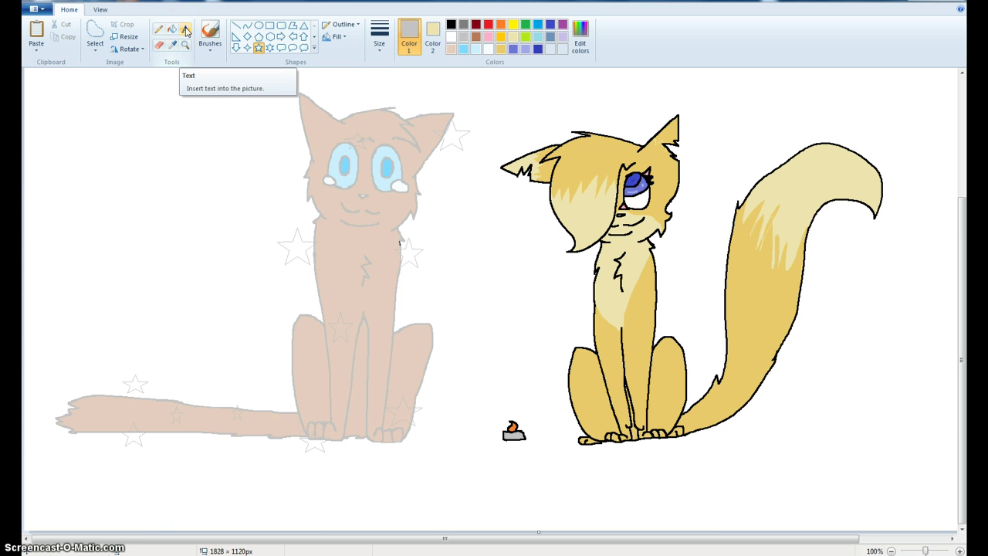
{"action": "left_click", "coordinate": [143, 209]}
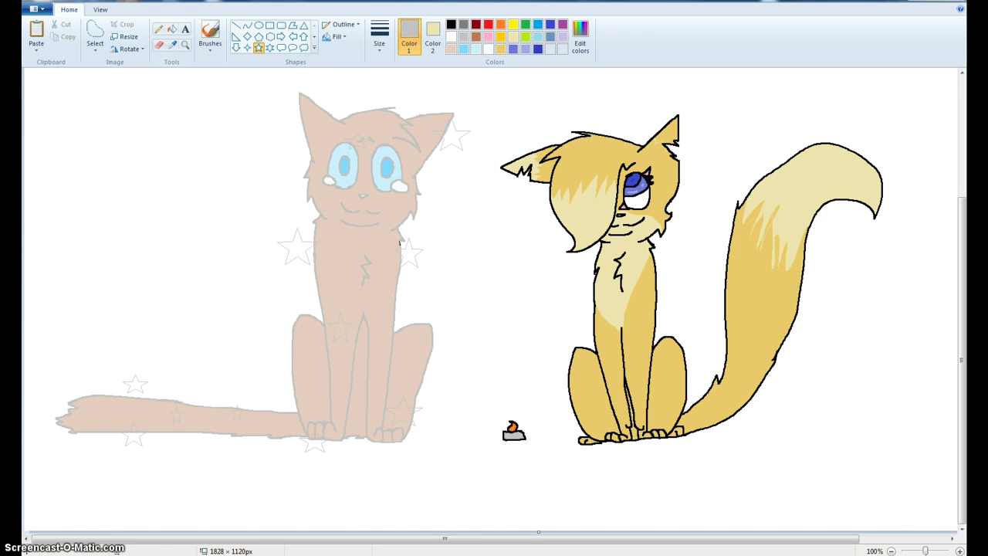